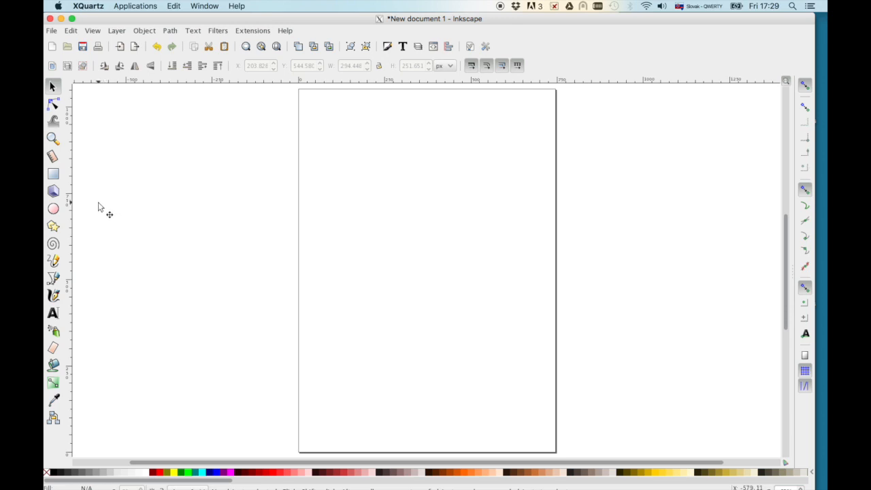
# - Draw a rectangle about 750 × 1059 px covering the whole page and remove its stroke
pyautogui.click(53, 177)
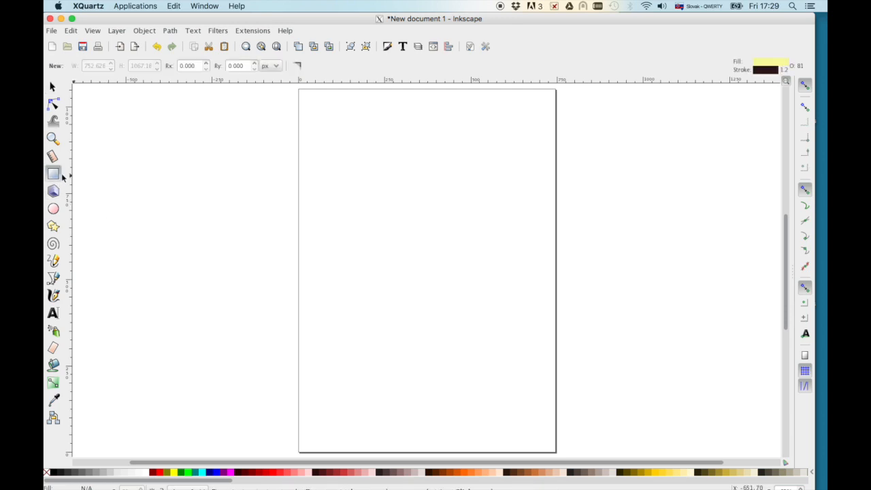
pyautogui.moveTo(298, 89); pyautogui.dragTo(557, 454)
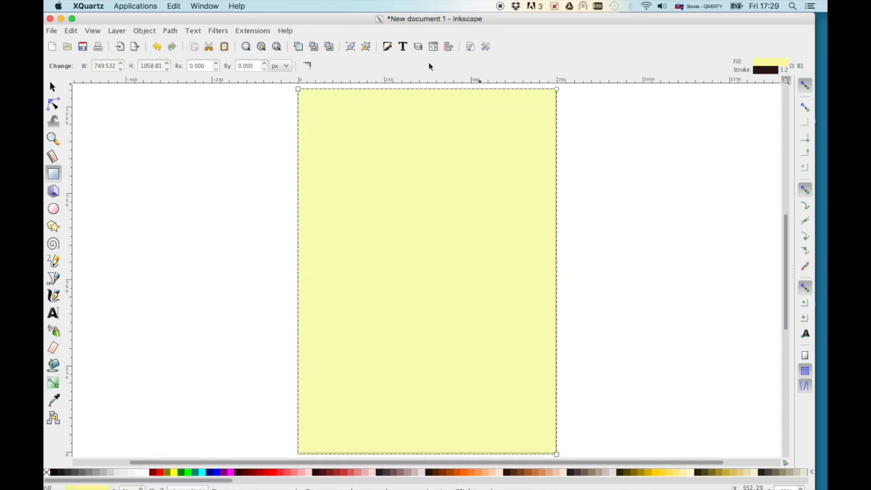
pyautogui.click(389, 47)
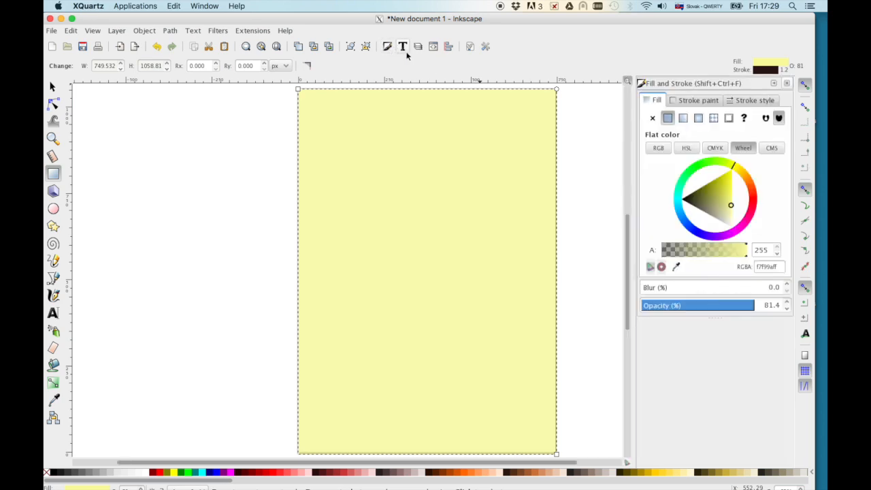
pyautogui.click(699, 100)
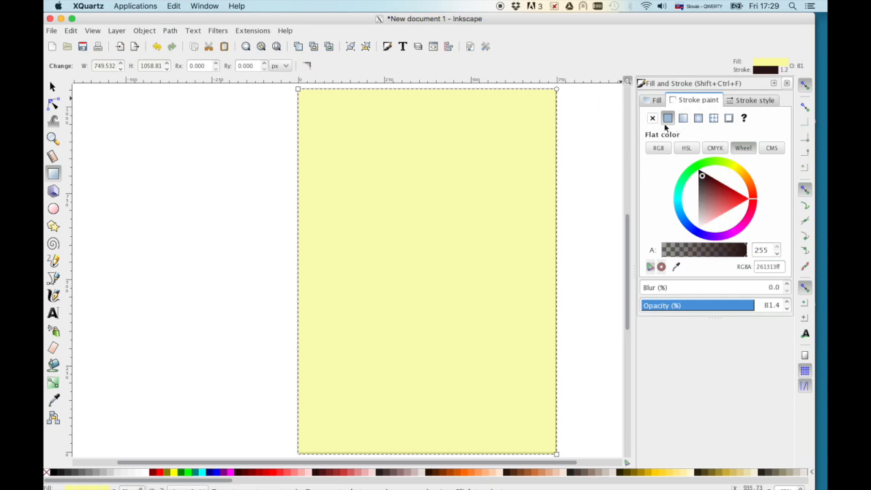
pyautogui.click(652, 118)
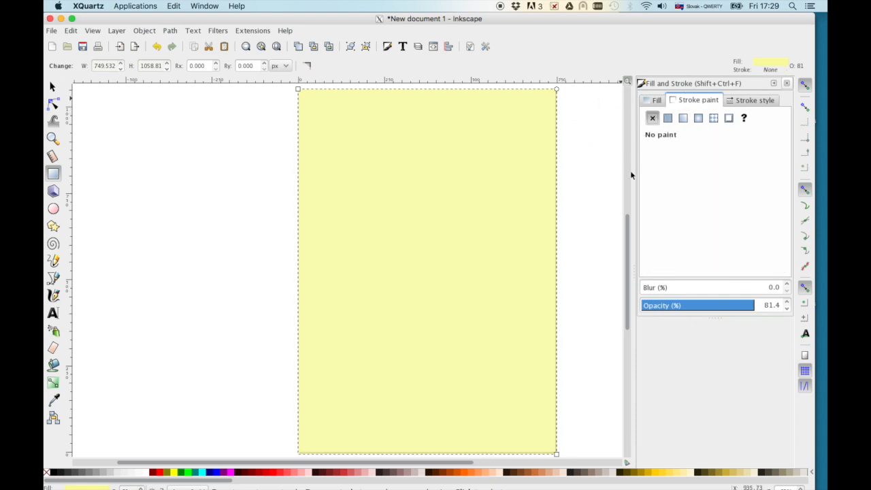
# - Give the rectangle a linear gradient fill running vertically, from the solid stop at the bottom edge to the transparent stop at the top edge
pyautogui.click(660, 101)
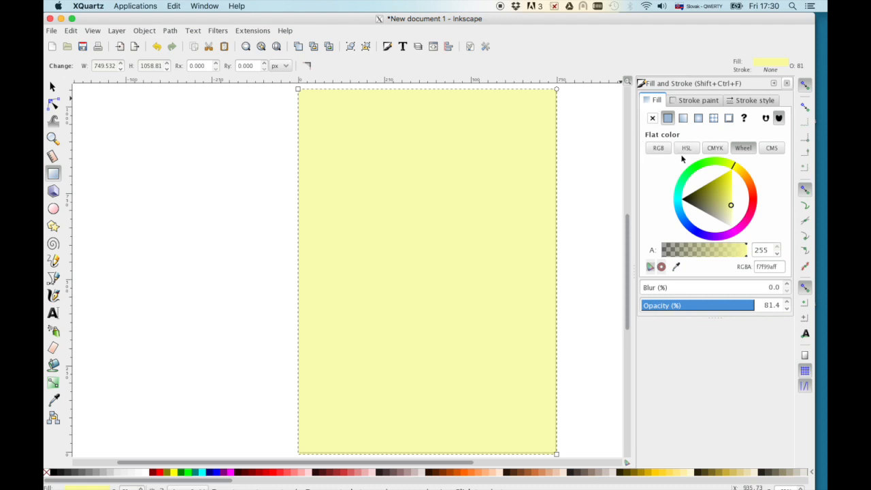
pyautogui.click(683, 118)
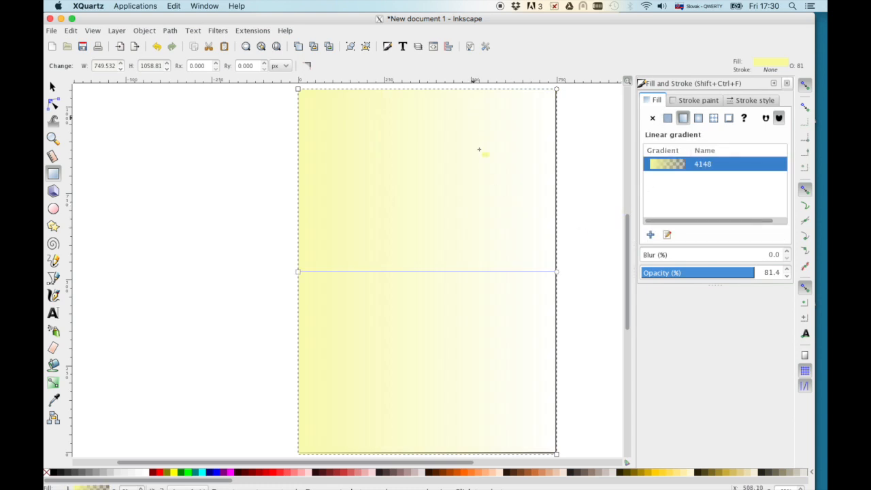
pyautogui.moveTo(557, 272); pyautogui.dragTo(433, 91)
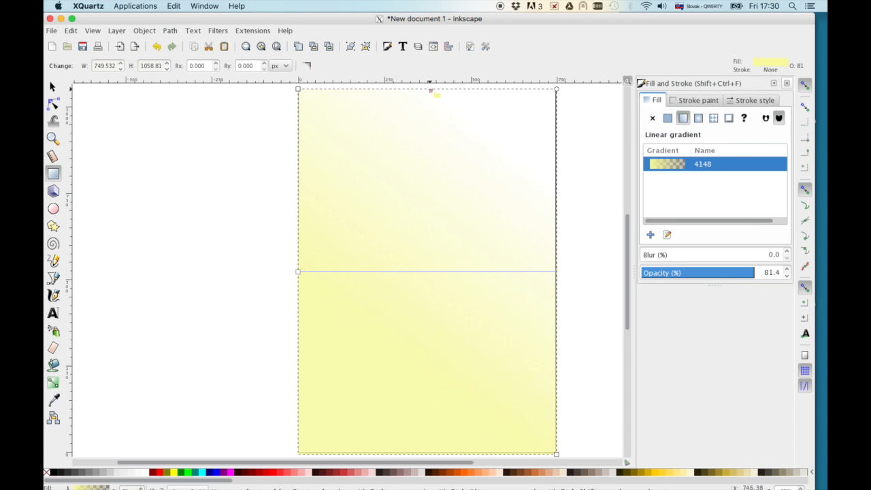
pyautogui.moveTo(445, 424); pyautogui.dragTo(445, 453)
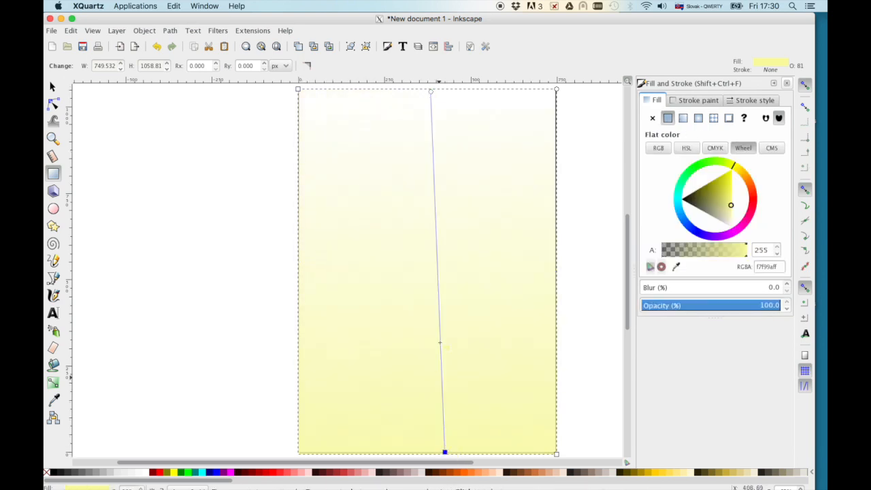
pyautogui.moveTo(431, 90); pyautogui.dragTo(444, 90)
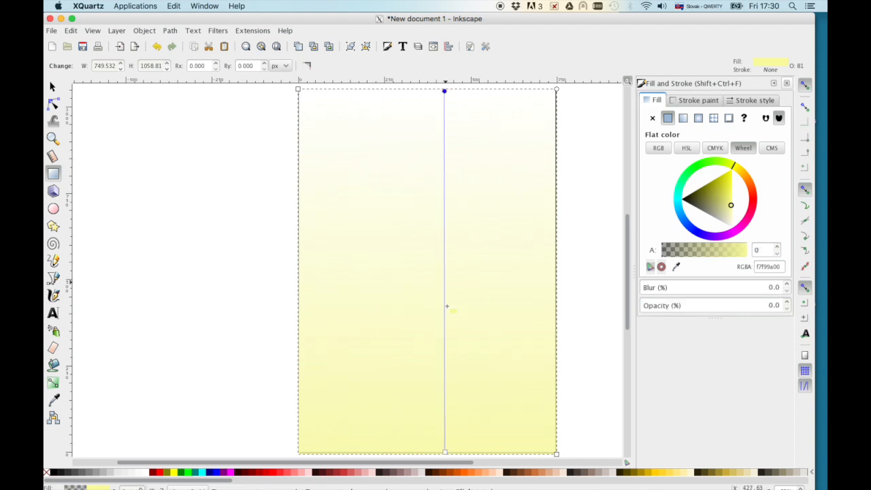
# - Colour the gradient's bottom stop deep blue, 021ab2ff
pyautogui.click(445, 452)
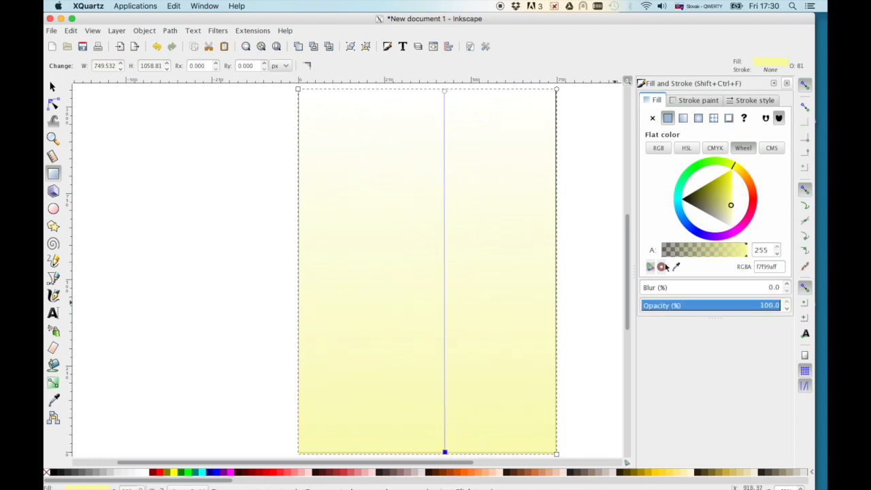
pyautogui.click(692, 228)
pyautogui.click(711, 209)
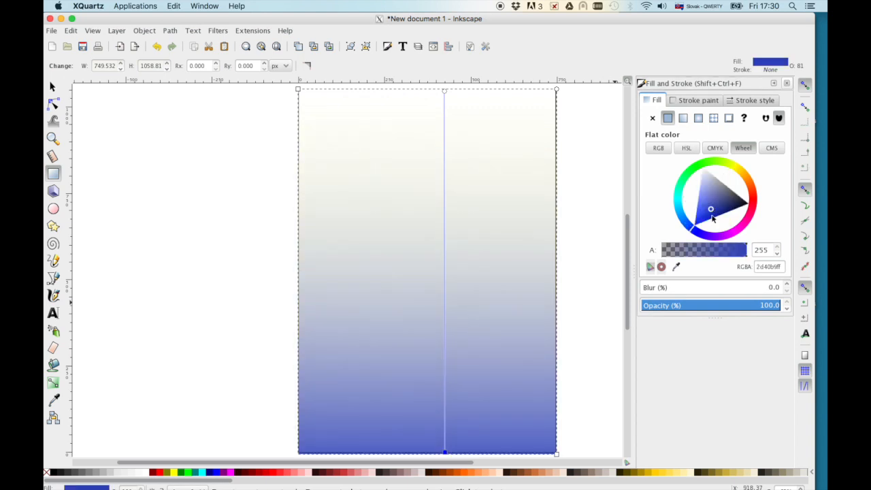
pyautogui.moveTo(712, 211); pyautogui.dragTo(711, 220)
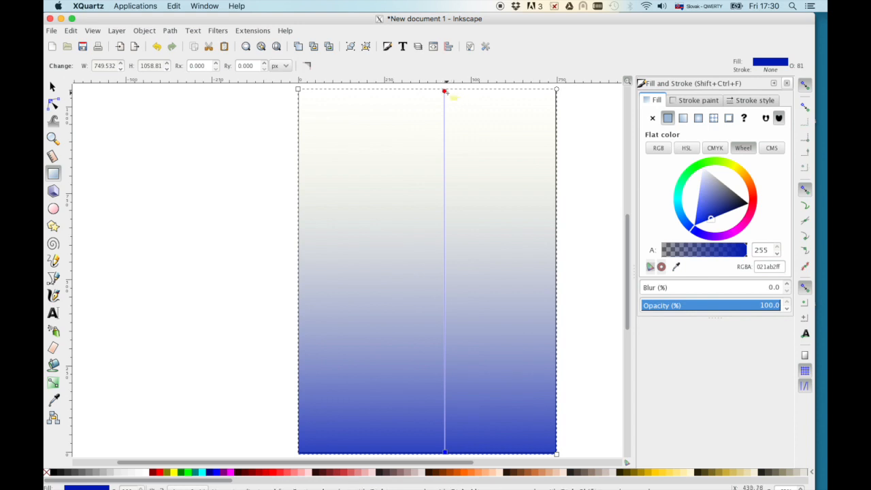
# - Colour the gradient's top stop golden yellow, efc933, and raise its opacity to 54.7%
pyautogui.click(444, 91)
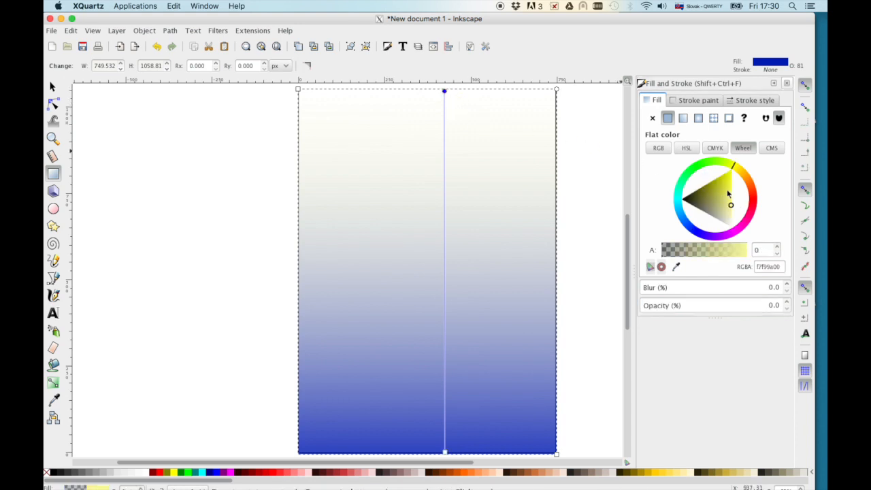
pyautogui.click(741, 172)
pyautogui.moveTo(732, 203); pyautogui.dragTo(733, 186)
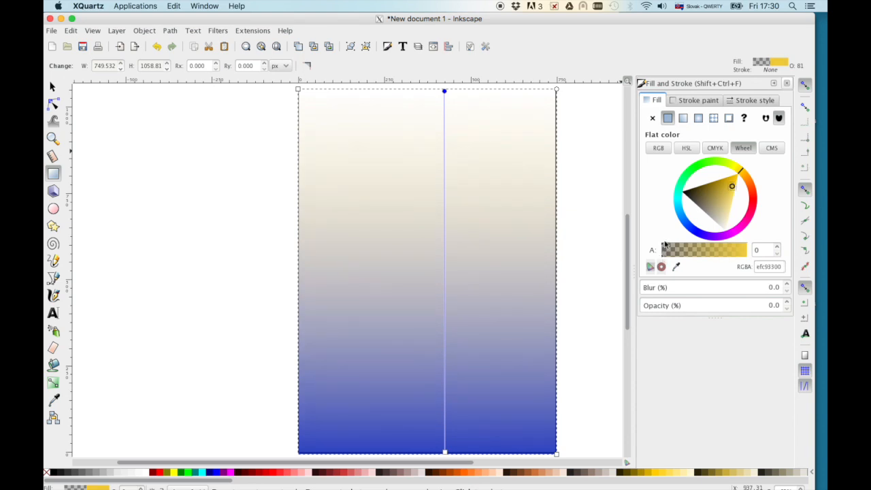
pyautogui.moveTo(664, 248); pyautogui.dragTo(686, 247)
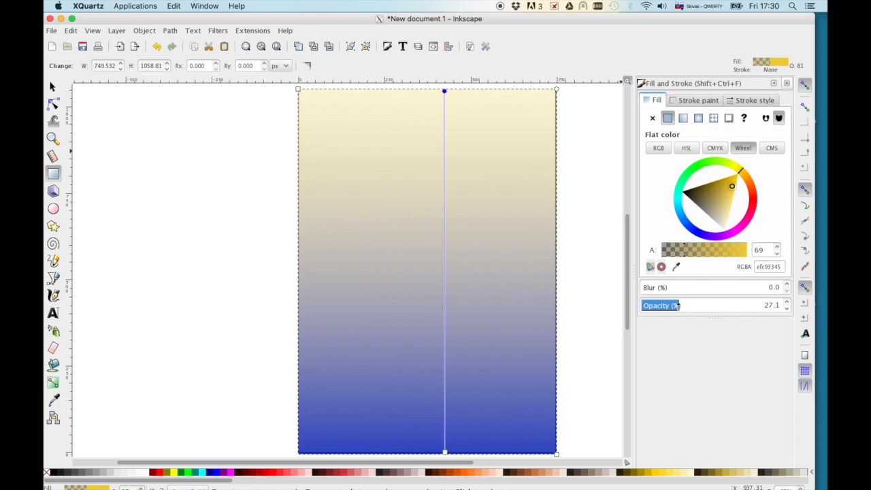
pyautogui.moveTo(678, 306); pyautogui.dragTo(717, 305)
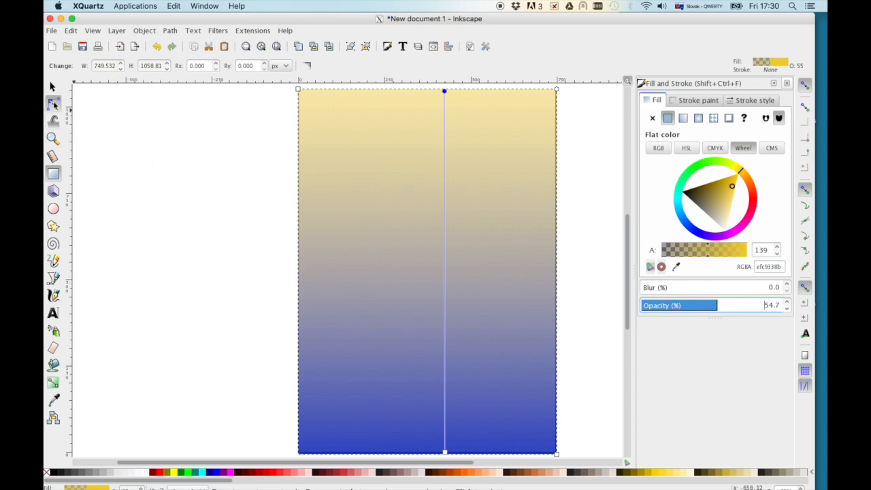
pyautogui.click(53, 87)
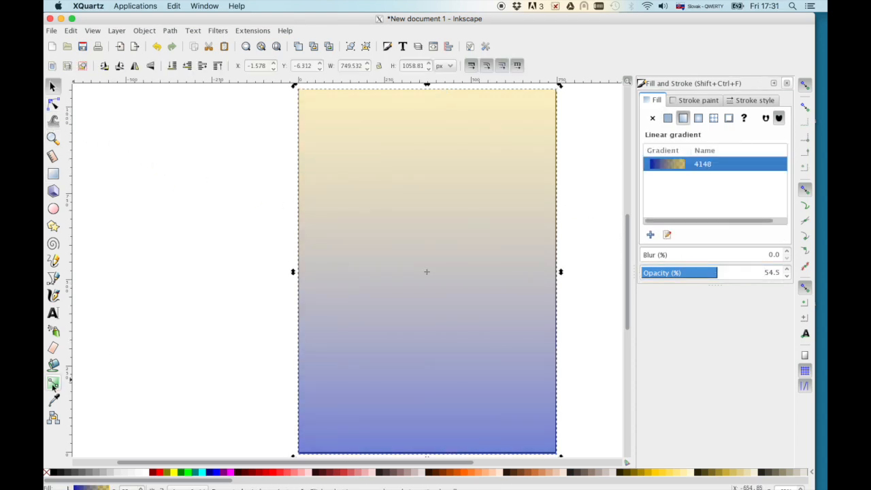
# - Add a gradient stop at offset 0.64 between the blue and yellow ends and colour it pink, fe6e8ab4
pyautogui.click(54, 385)
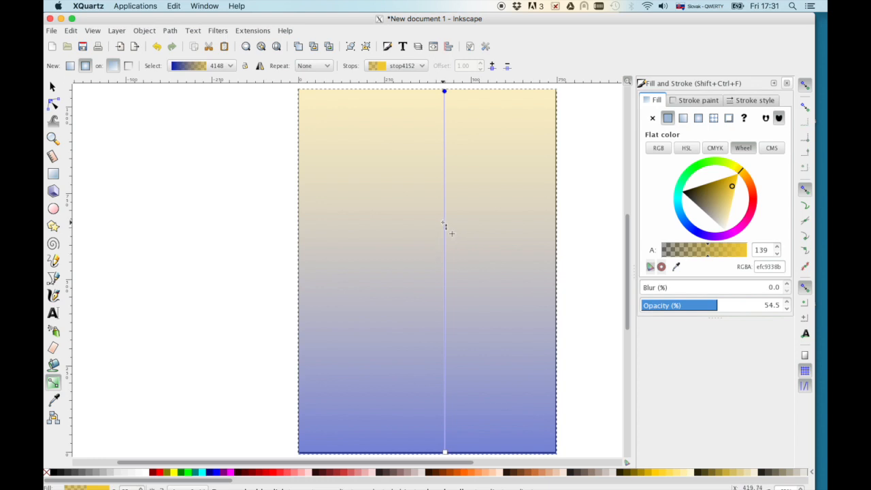
pyautogui.doubleClick(445, 220)
pyautogui.click(712, 199)
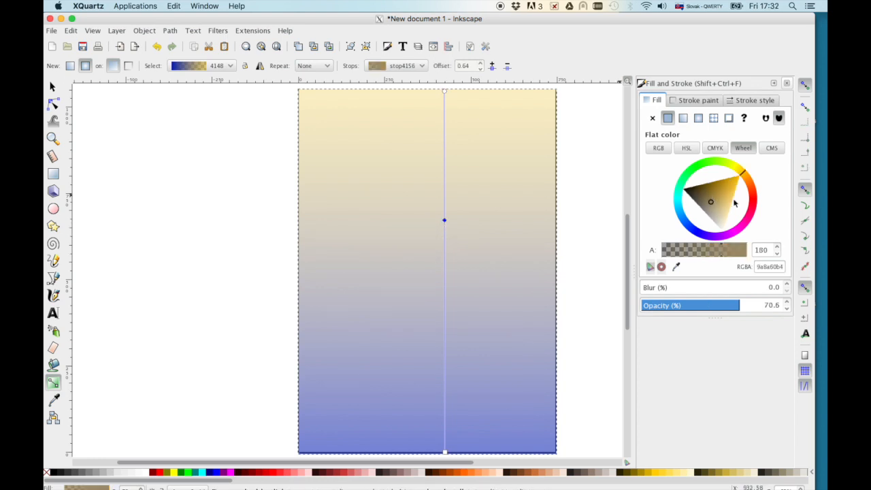
pyautogui.click(751, 208)
pyautogui.click(728, 212)
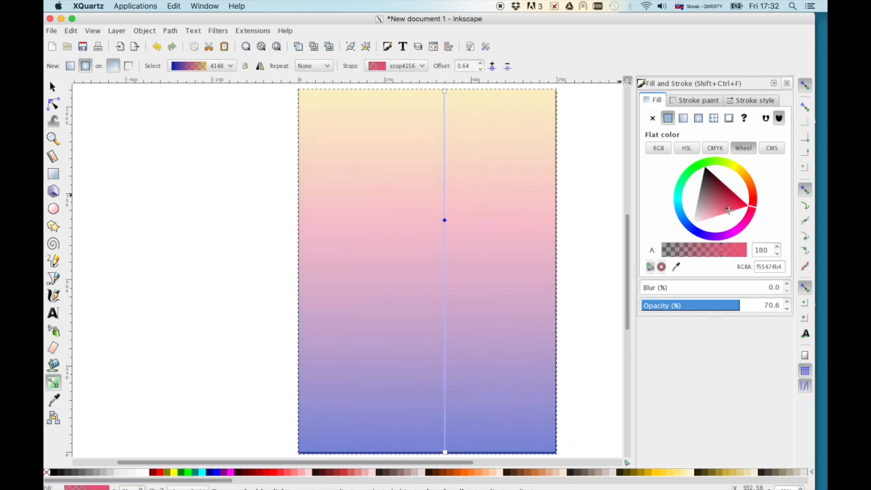
pyautogui.click(724, 214)
# - Try a light cyan stop, 8debf79f, at offset 0.82 between the pink and yellow stops, and delete it
pyautogui.click(54, 104)
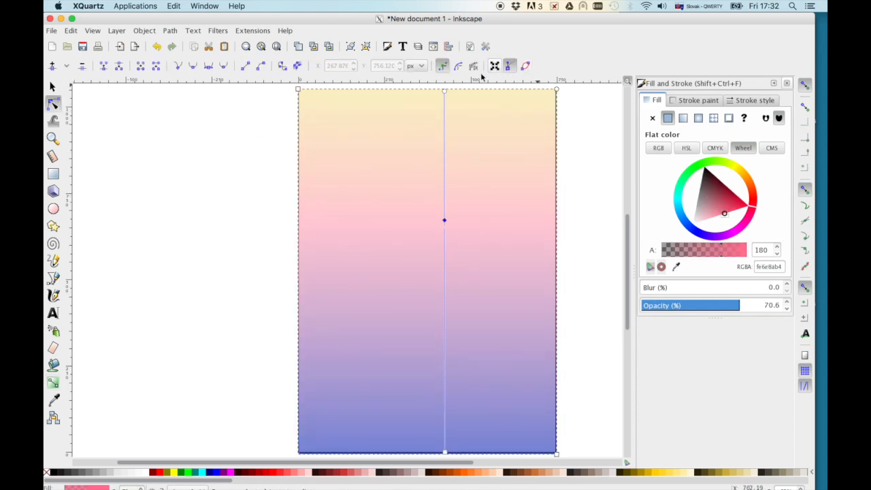
pyautogui.click(53, 383)
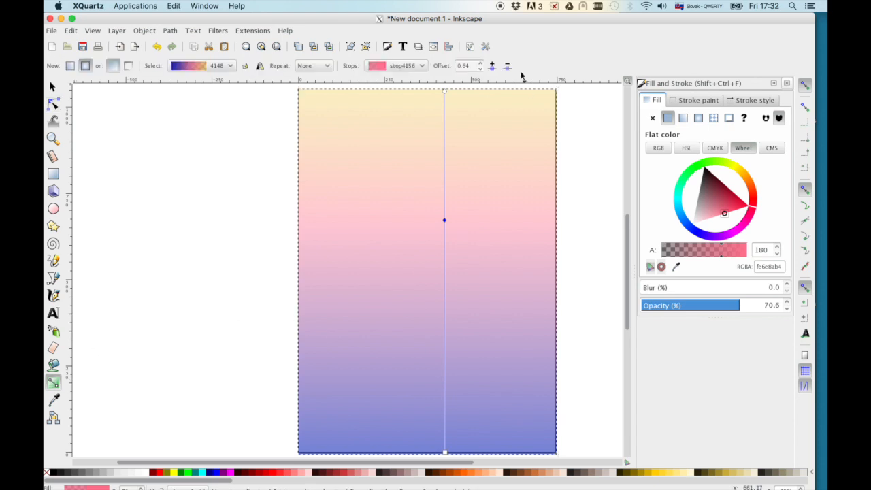
pyautogui.click(493, 65)
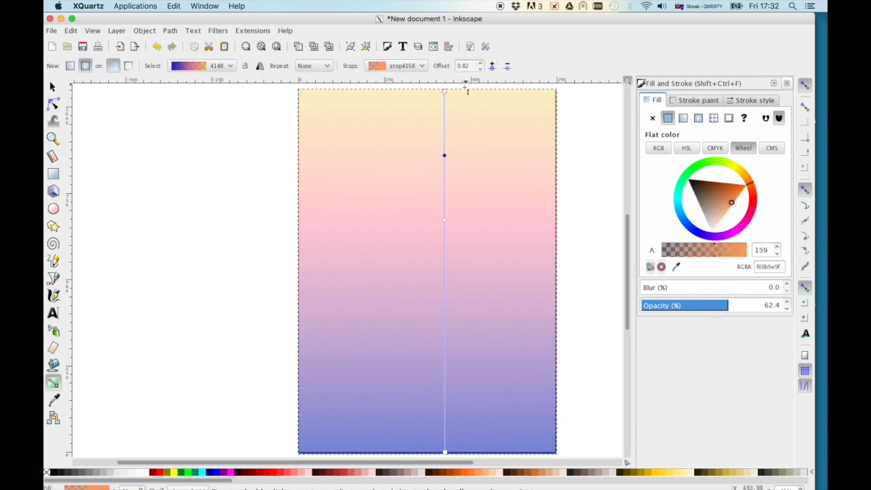
pyautogui.click(681, 210)
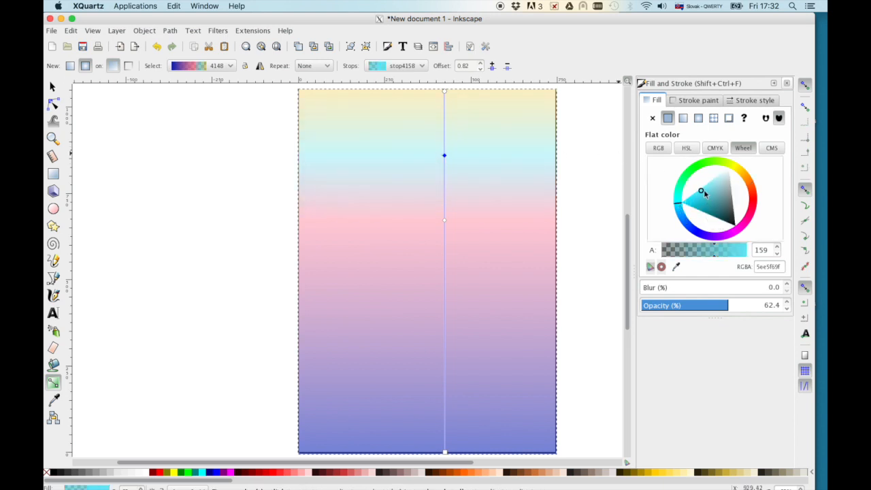
pyautogui.moveTo(703, 191); pyautogui.dragTo(710, 184)
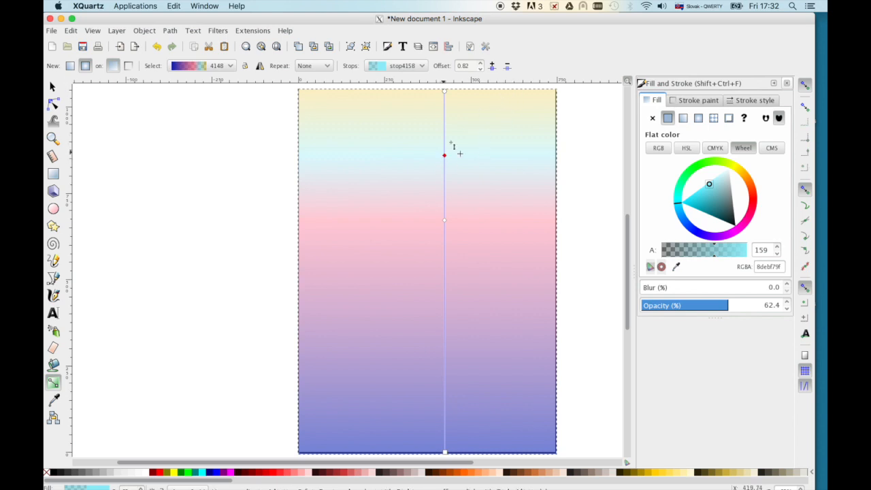
pyautogui.click(507, 66)
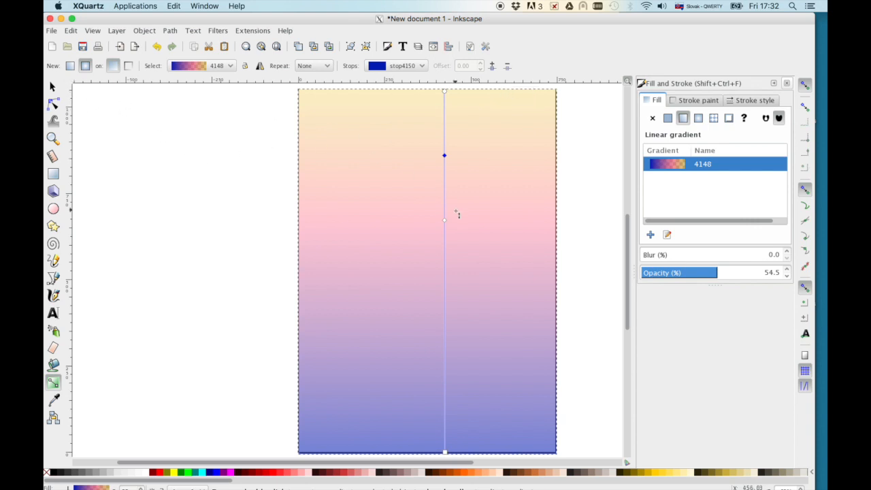
# - Shift the pink gradient stop down to offset 0.38 and the yellow stop to offset 0.81, and deselect the rectangle
pyautogui.moveTo(448, 223); pyautogui.dragTo(450, 315)
pyautogui.moveTo(445, 156); pyautogui.dragTo(448, 181)
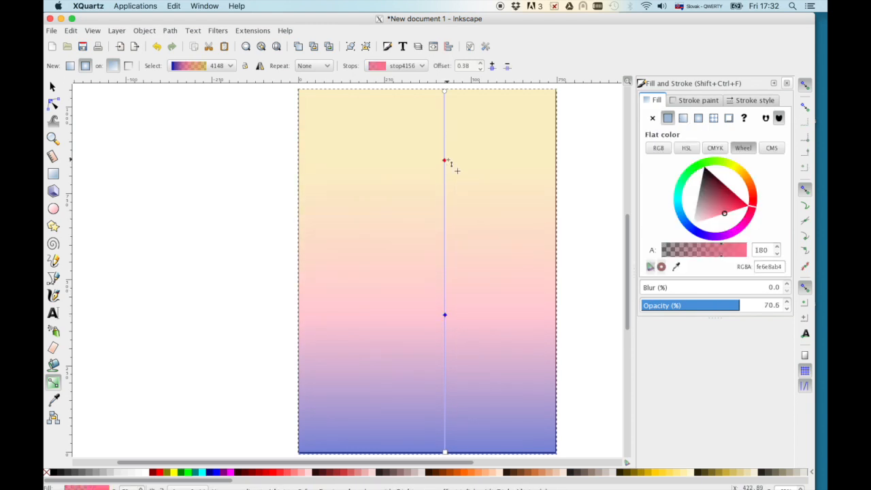
pyautogui.click(454, 312)
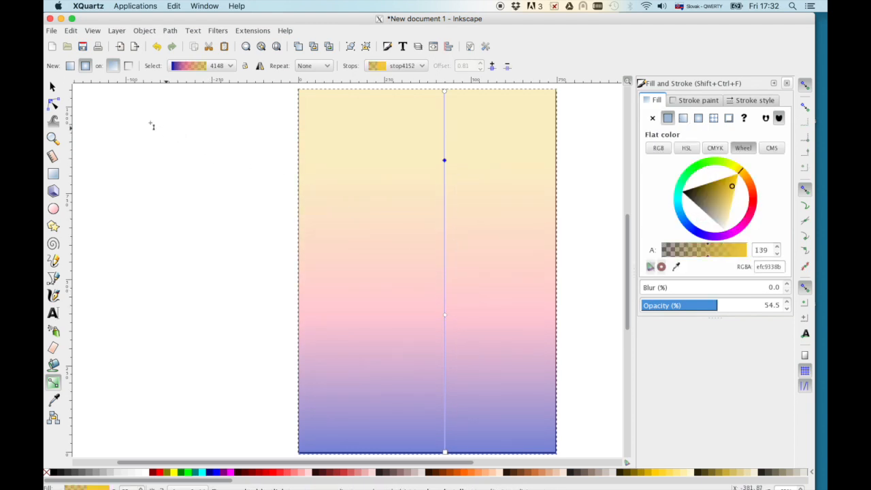
pyautogui.click(52, 87)
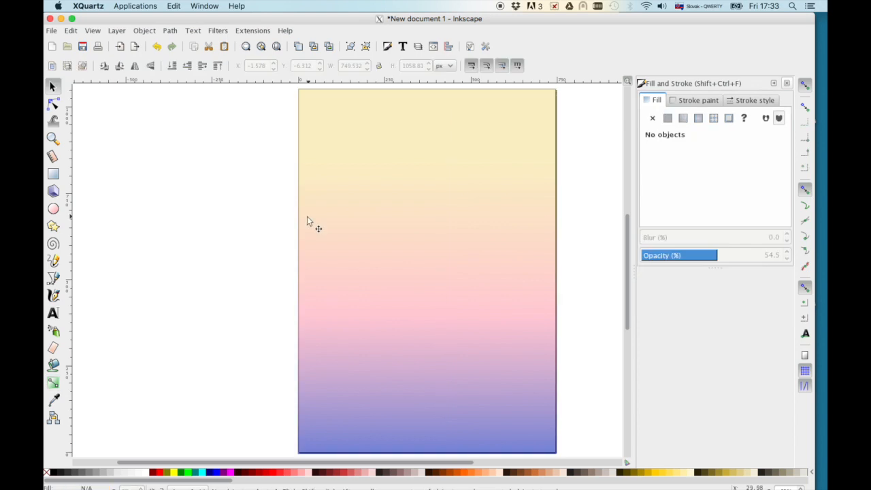
# - Draw a circle about 544 px across in the lower part of the page and cut it down to its bottom half
pyautogui.click(54, 209)
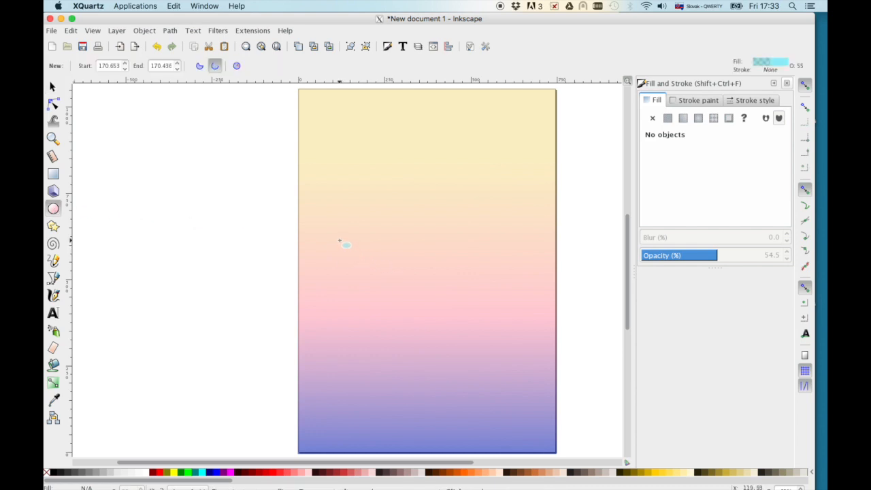
pyautogui.moveTo(340, 243)
pyautogui.mouseDown()
pyautogui.moveTo(467, 367)
pyautogui.moveTo(562, 429)
pyautogui.mouseUp()
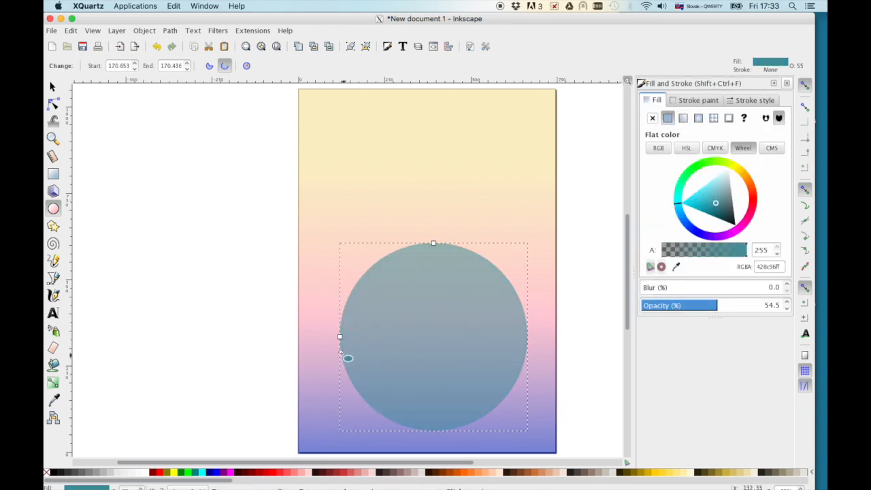
pyautogui.click(53, 86)
pyautogui.click(54, 102)
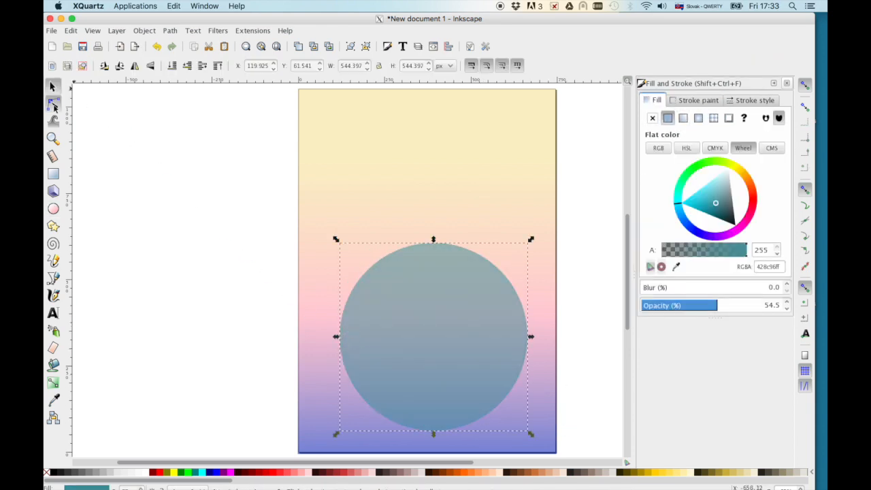
pyautogui.moveTo(342, 354)
pyautogui.mouseDown()
pyautogui.moveTo(381, 286)
pyautogui.moveTo(533, 317)
pyautogui.moveTo(541, 345)
pyautogui.moveTo(389, 404)
pyautogui.moveTo(353, 353)
pyautogui.mouseUp()
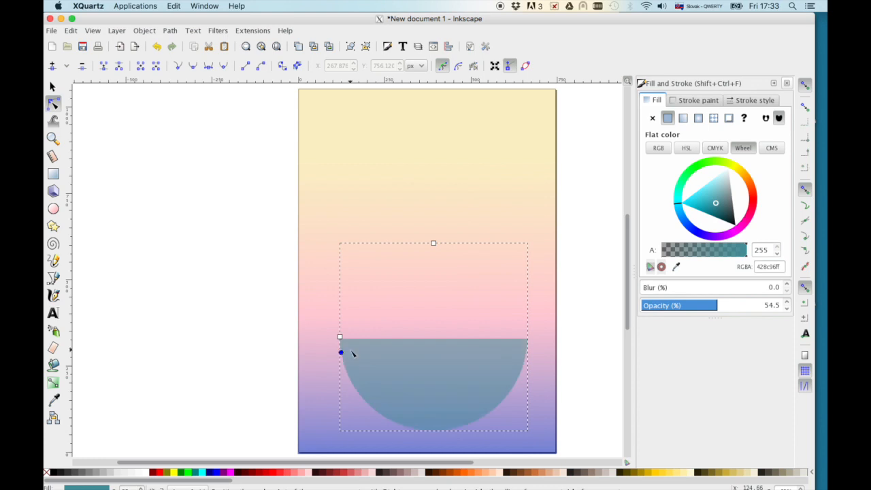
# - Change the half circle's fill to dark blue, 1e3587ff
pyautogui.press('s')
pyautogui.click(724, 213)
pyautogui.click(721, 200)
pyautogui.click(690, 226)
pyautogui.click(721, 208)
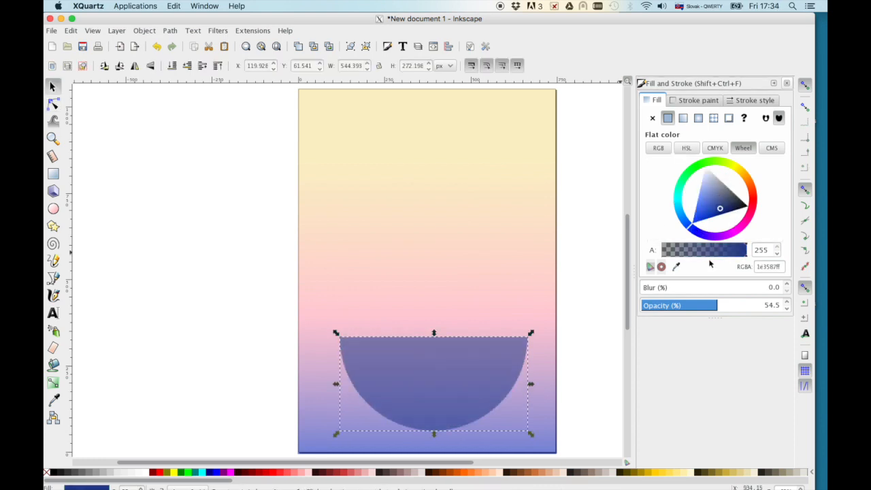
# - Set the half circle's opacity to 100% and move it slightly higher on the page
pyautogui.moveTo(709, 308); pyautogui.dragTo(783, 306)
pyautogui.click(142, 131)
pyautogui.moveTo(452, 364); pyautogui.dragTo(449, 352)
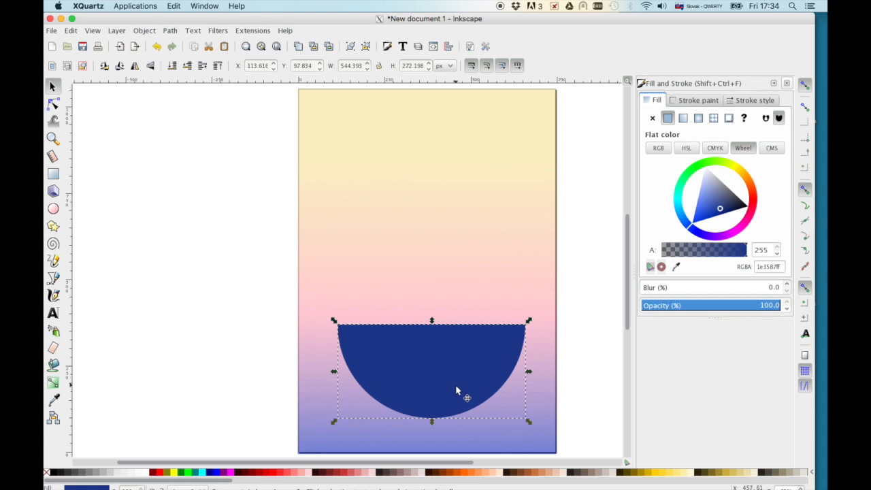
# - Place two duplicates of the half circle above the original, the second flipped vertically, overlapping the first and filled with ac9393ff
pyautogui.hotkey('ctrl', 'd')
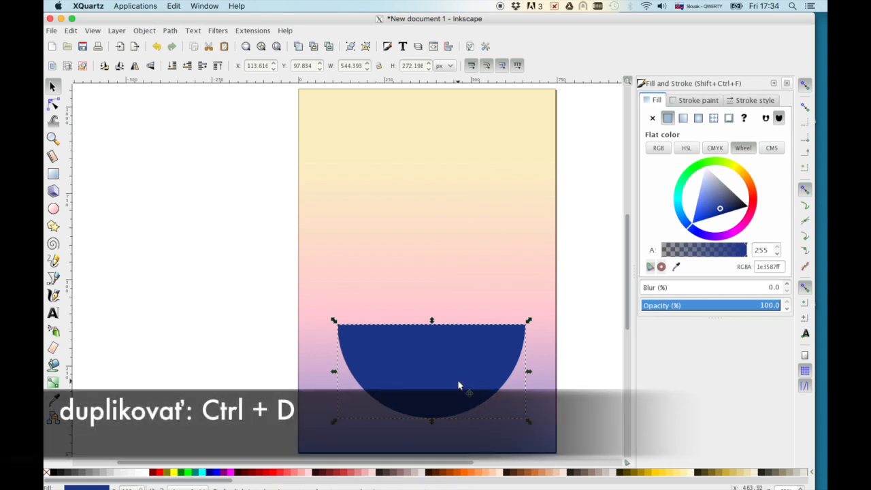
pyautogui.moveTo(457, 383); pyautogui.dragTo(434, 169)
pyautogui.hotkey('ctrl', 'd')
pyautogui.moveTo(425, 119); pyautogui.dragTo(421, 414)
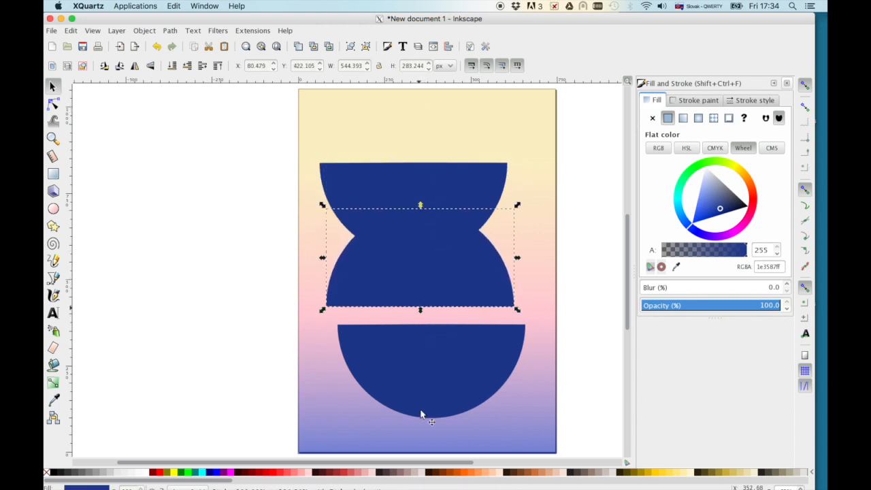
pyautogui.click(409, 473)
pyautogui.moveTo(449, 278); pyautogui.dragTo(436, 272)
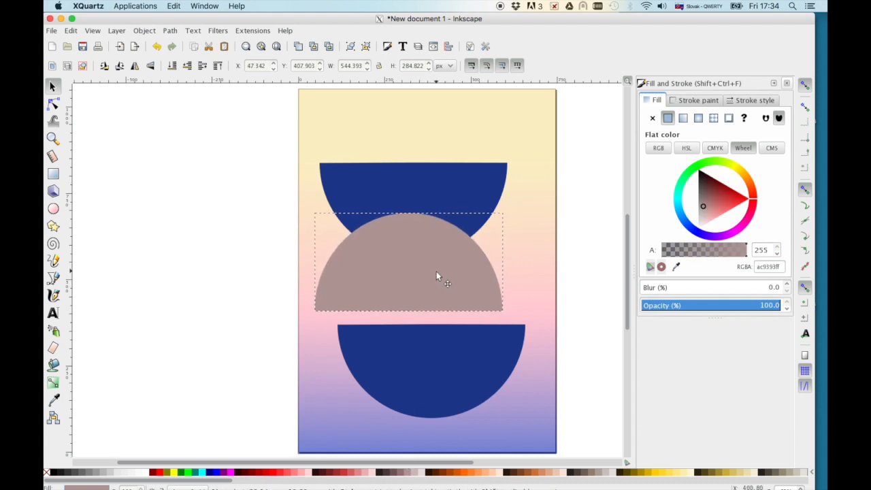
# - Centre the two upper half circles on a common vertical axis and intersect them into a lens shape
pyautogui.keyDown('shift'); pyautogui.click(345, 228); pyautogui.keyUp('shift')
pyautogui.press('Escape')
pyautogui.click(378, 278)
pyautogui.keyDown('shift'); pyautogui.click(394, 196); pyautogui.keyUp('shift')
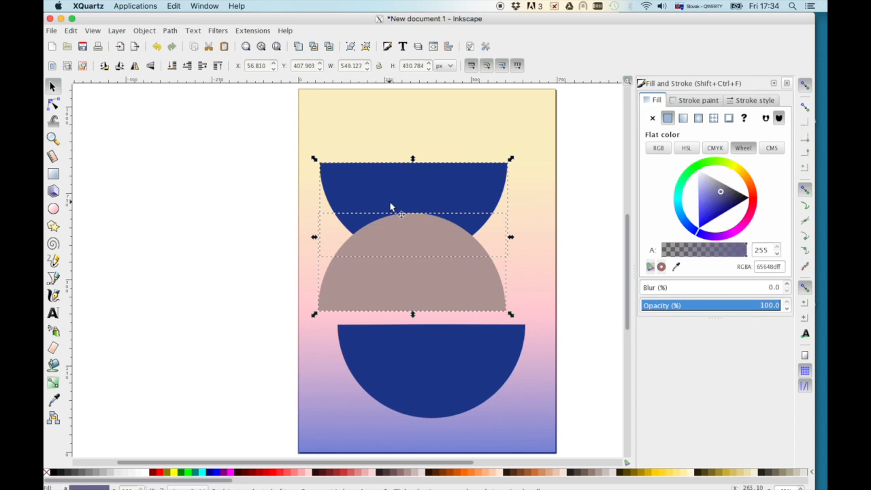
pyautogui.click(448, 46)
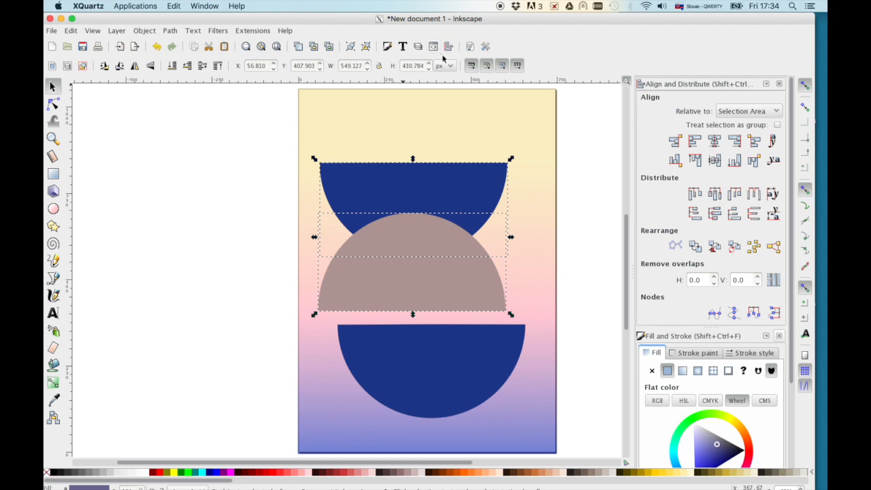
pyautogui.click(716, 142)
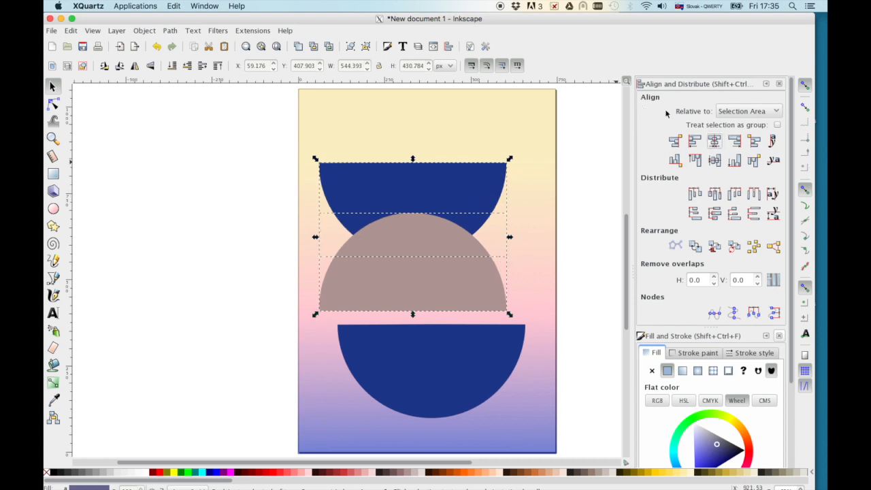
pyautogui.click(780, 83)
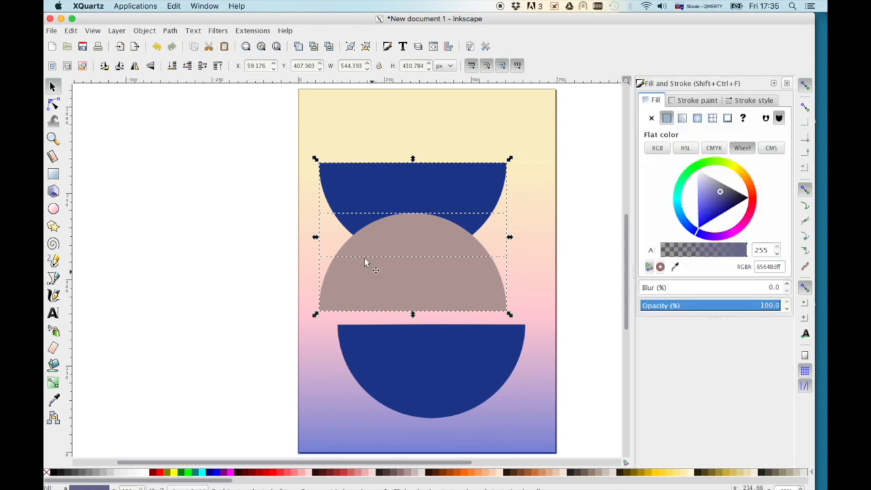
pyautogui.click(175, 32)
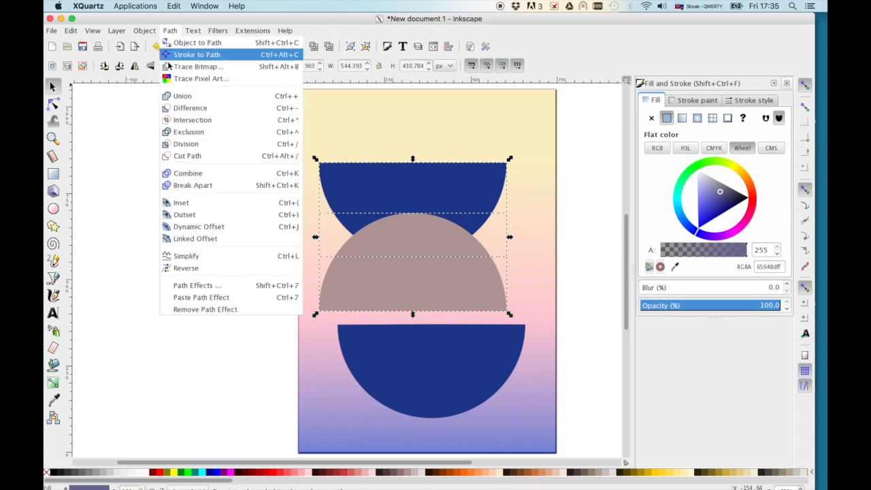
pyautogui.click(189, 121)
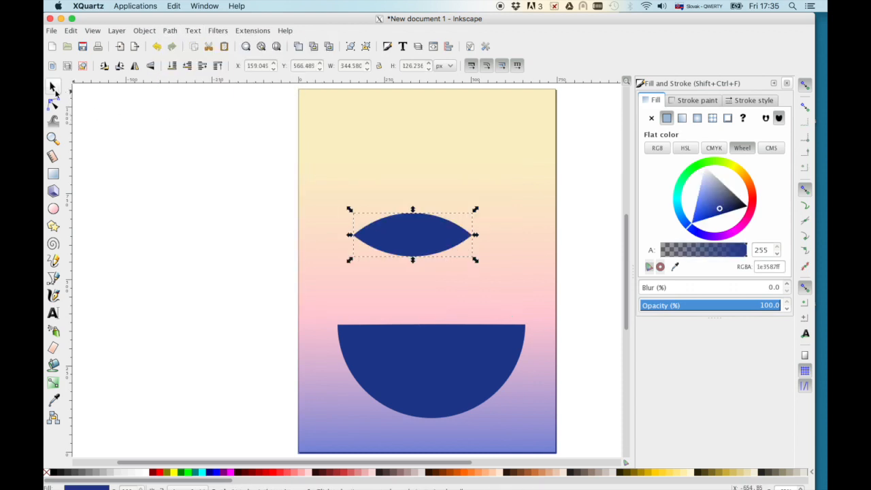
# - Fill the lens with light orange, ffcf71ff, and move it onto the bottom of the dark blue half circle
pyautogui.click(745, 176)
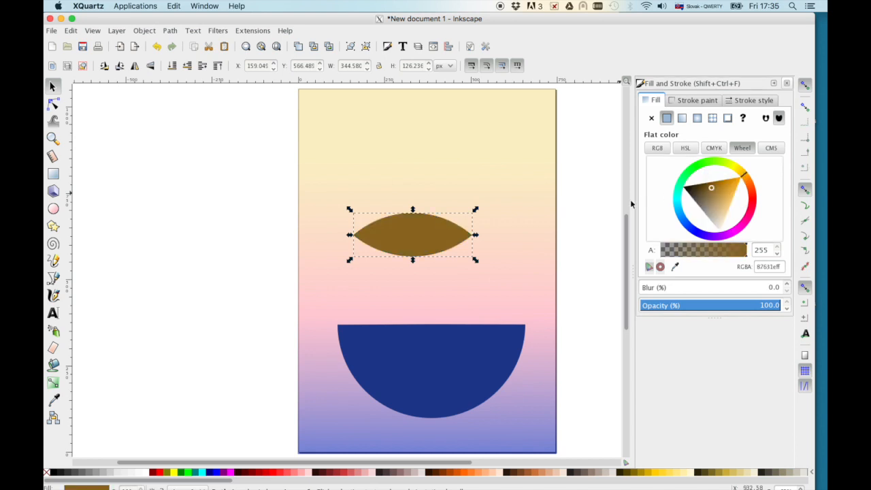
pyautogui.click(731, 201)
pyautogui.moveTo(429, 249); pyautogui.dragTo(445, 414)
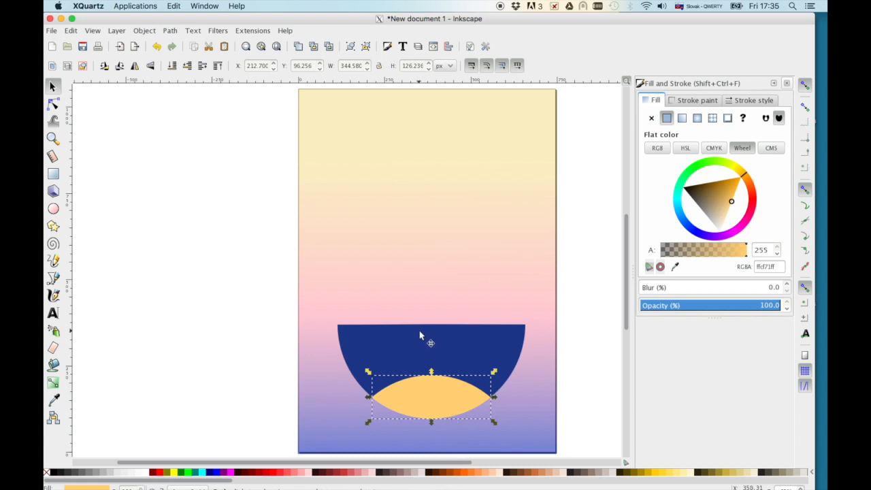
# - Duplicate the orange lens, shrink the copy to about 280 by 79 px at the half circle's bottom, and fill it darker orange
pyautogui.hotkey('ctrl', 'd')
pyautogui.moveTo(494, 371); pyautogui.dragTo(479, 397)
pyautogui.moveTo(462, 408)
pyautogui.mouseDown()
pyautogui.moveTo(470, 404)
pyautogui.moveTo(432, 425)
pyautogui.moveTo(447, 401)
pyautogui.mouseUp()
pyautogui.click(727, 188)
pyautogui.moveTo(492, 405); pyautogui.dragTo(484, 405)
pyautogui.click(138, 164)
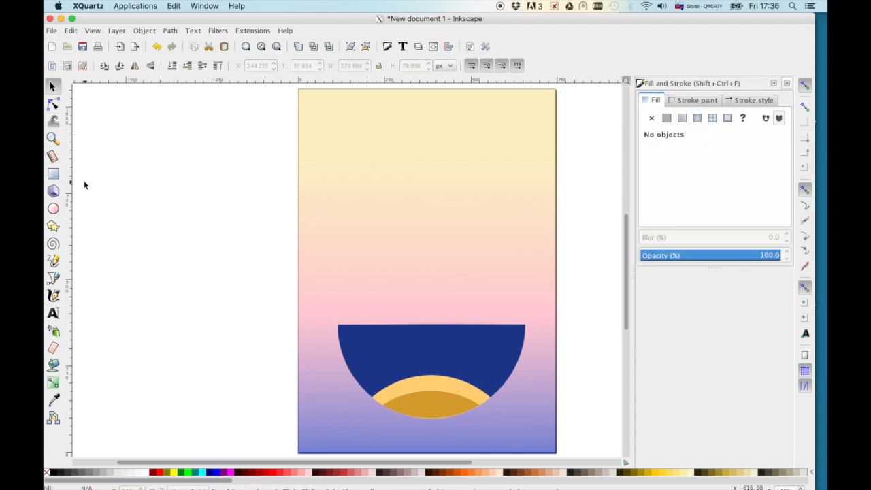
# - Make a copy of the light orange lens above the half circle, about 130 by 55 px, filled with yellow, fff871ff
pyautogui.click(442, 393)
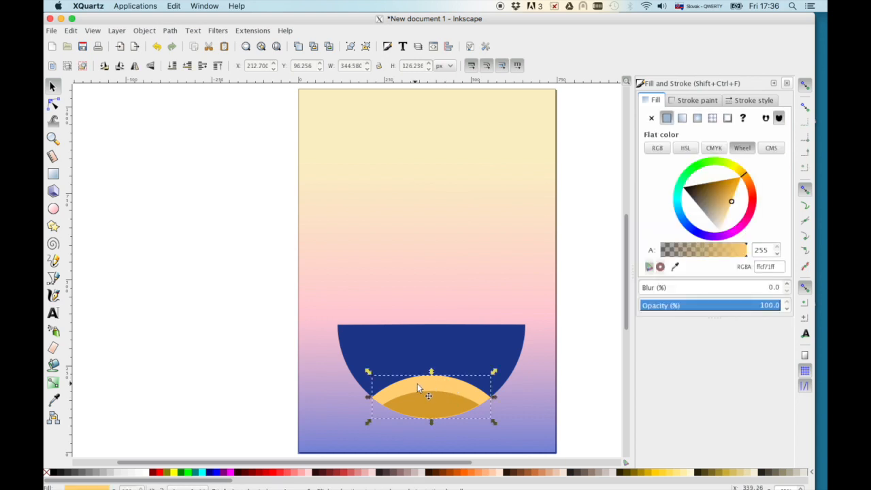
pyautogui.hotkey('ctrl', 'd')
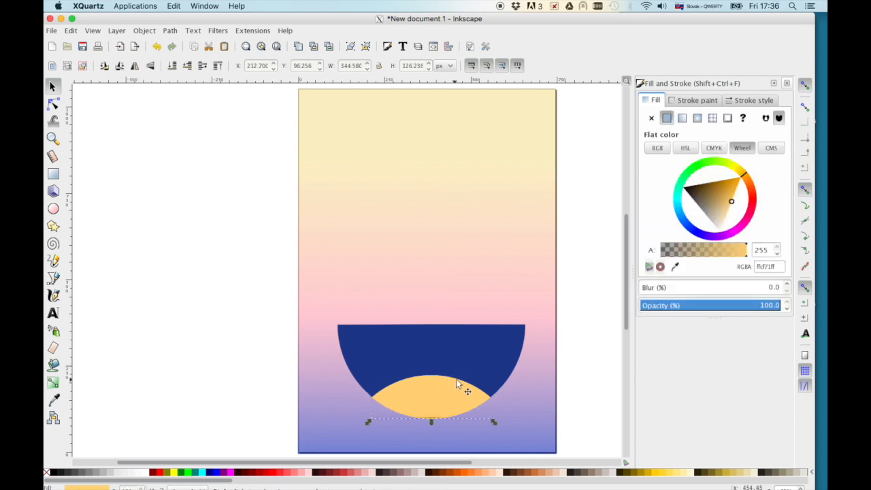
pyautogui.moveTo(453, 393); pyautogui.dragTo(447, 208)
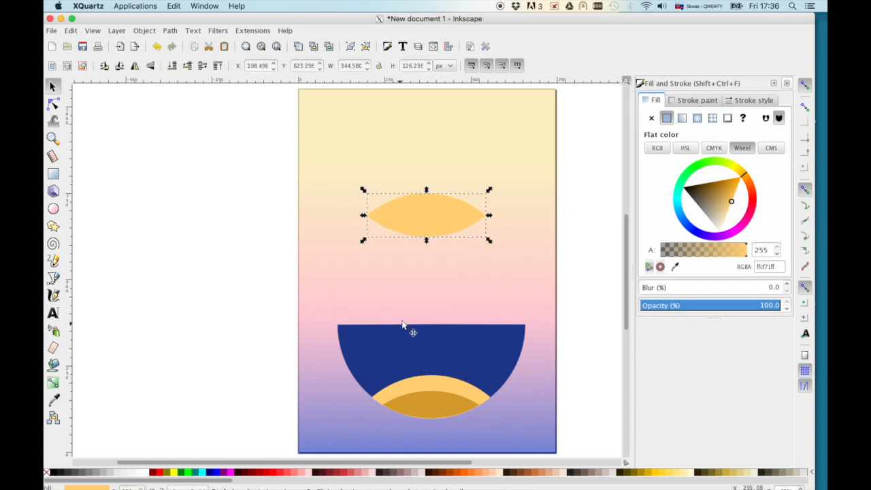
pyautogui.moveTo(490, 241); pyautogui.dragTo(425, 218)
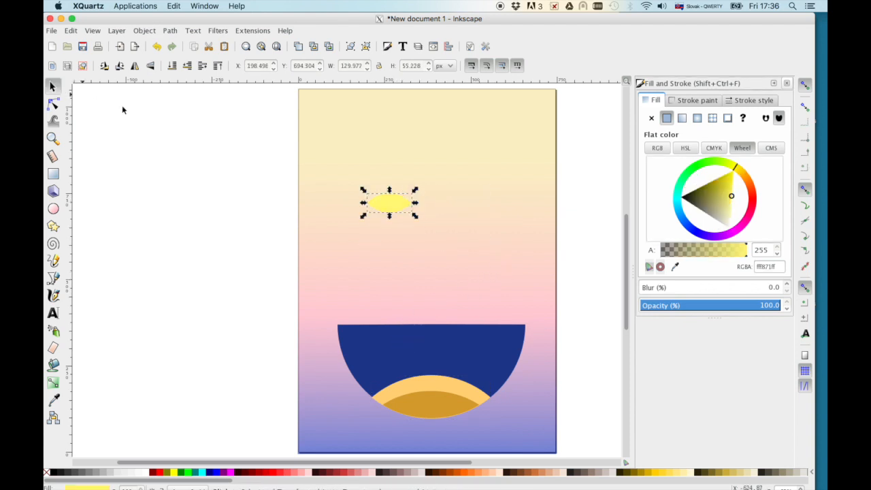
pyautogui.click(123, 107)
pyautogui.moveTo(387, 211); pyautogui.dragTo(355, 250)
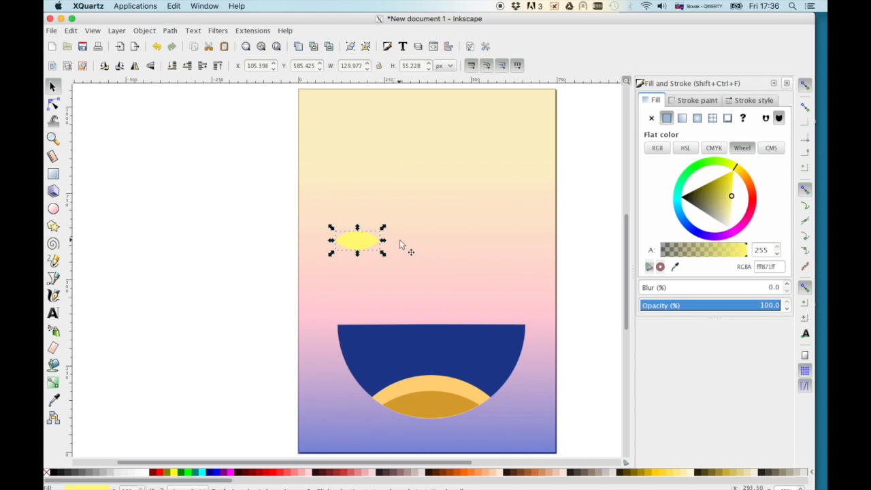
# - Draw a closed, notched fish-tail outline about 111 by 156 px with straight segments beside the page
pyautogui.click(55, 279)
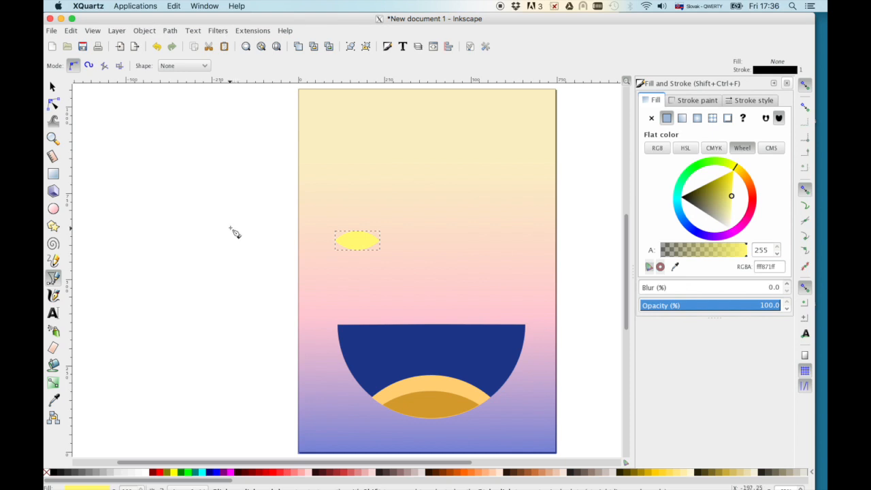
pyautogui.press('Escape')
pyautogui.click(183, 224)
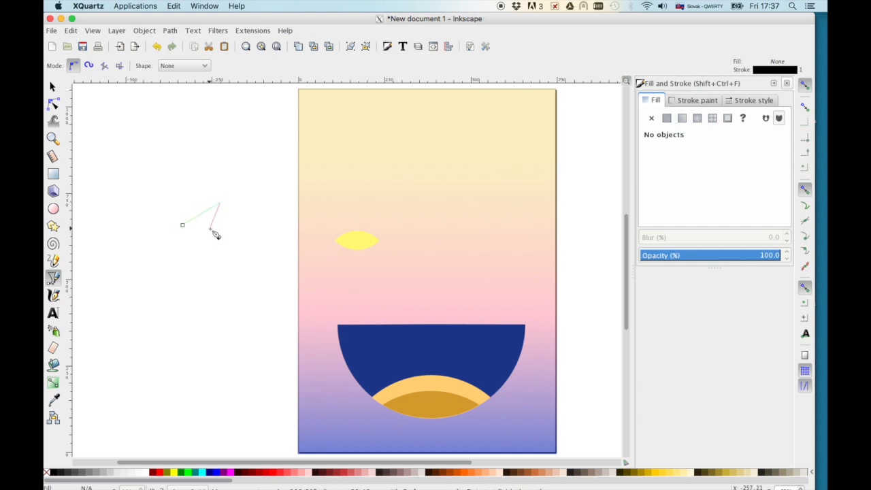
pyautogui.click(205, 228)
pyautogui.click(215, 256)
pyautogui.click(182, 226)
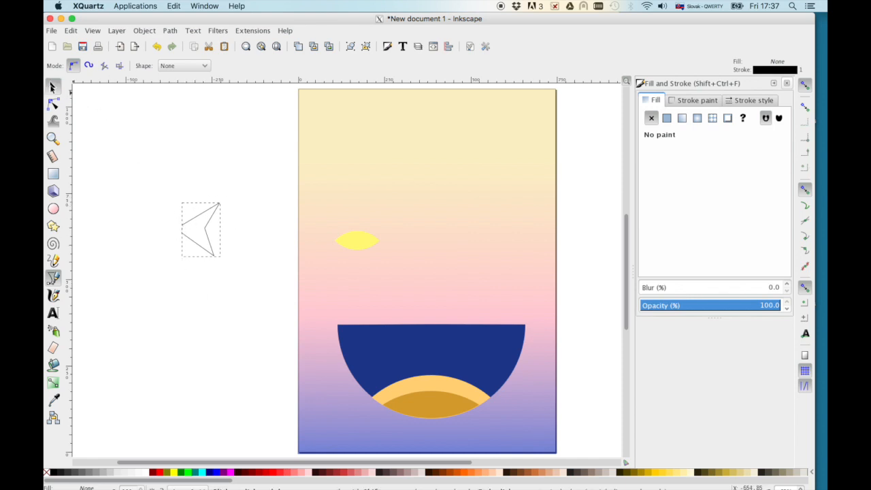
pyautogui.click(52, 87)
pyautogui.click(53, 104)
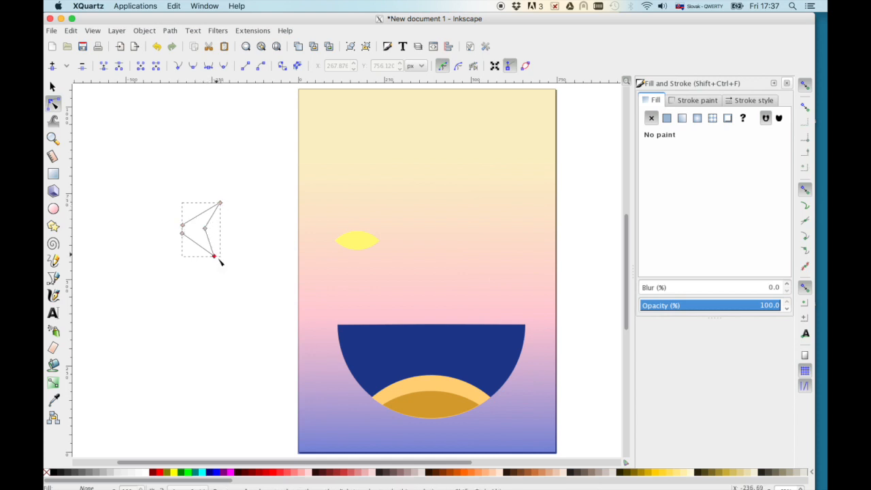
pyautogui.press('s')
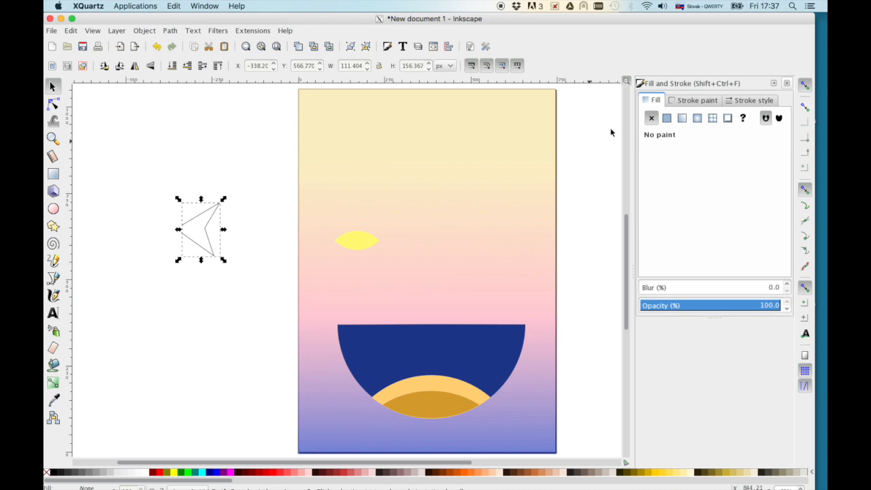
# - Give the tail shape a flat yellow fill, fff871ff, and remove its stroke
pyautogui.click(667, 118)
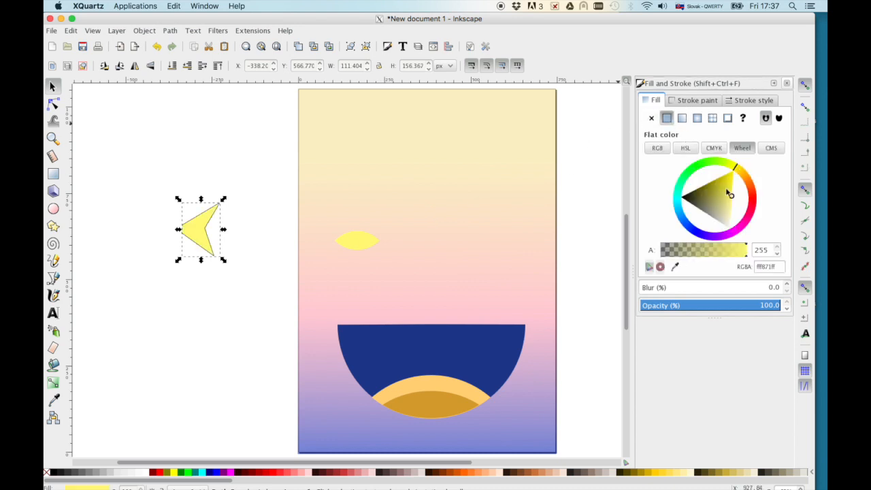
pyautogui.click(704, 100)
pyautogui.click(652, 118)
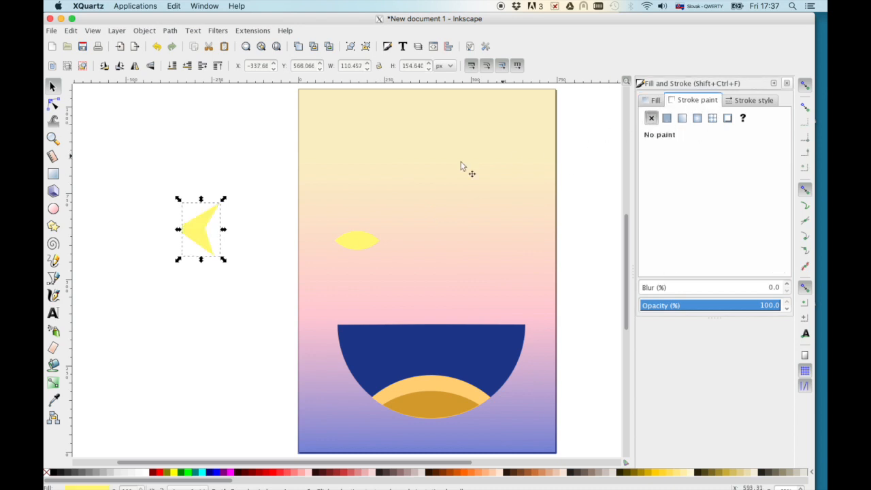
# - Shrink the tail and fit it against the end of the small yellow lens, moved beside the page
pyautogui.moveTo(225, 260); pyautogui.dragTo(222, 231)
pyautogui.click(265, 250)
pyautogui.moveTo(356, 245); pyautogui.dragTo(171, 216)
pyautogui.click(204, 215)
pyautogui.moveTo(225, 215); pyautogui.dragTo(210, 226)
# - Unite the yellow lens and the tail into one fish shape
pyautogui.click(151, 206)
pyautogui.moveTo(152, 199); pyautogui.dragTo(245, 252)
pyautogui.click(170, 31)
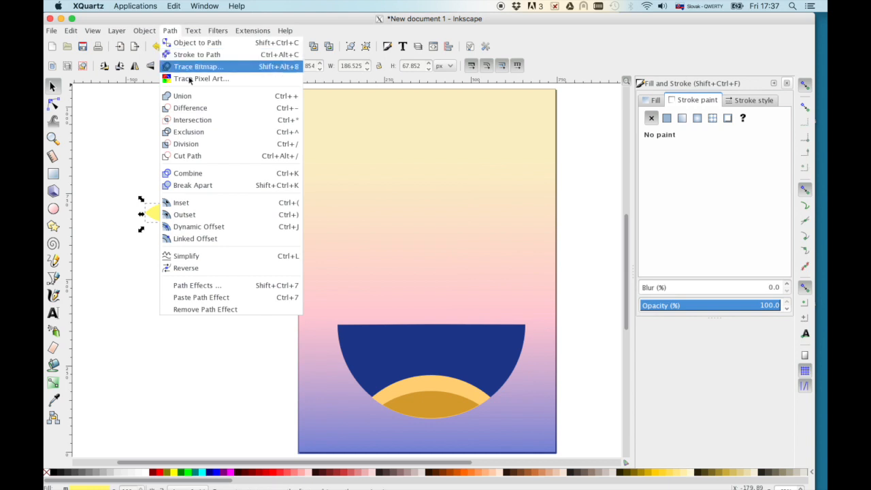
pyautogui.click(193, 93)
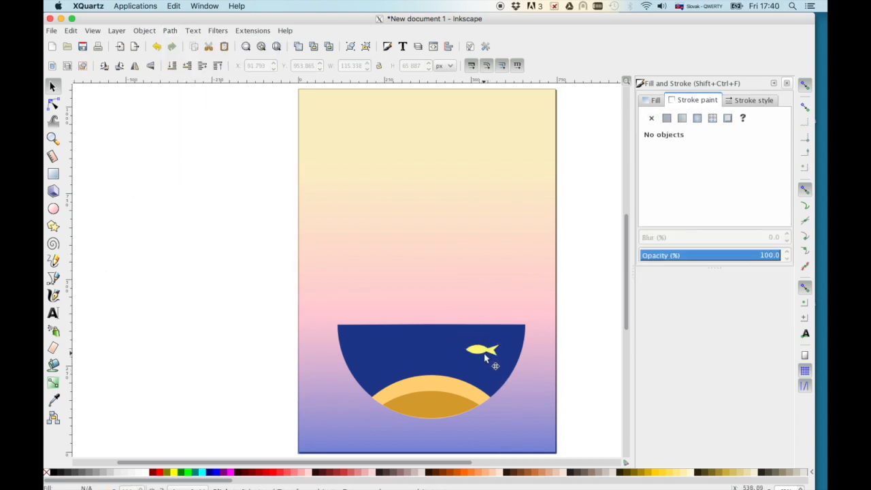
# - Spray copies of the yellow fish beside the page with width 19, amount 43, rotation 8 and scale 18
pyautogui.click(482, 353)
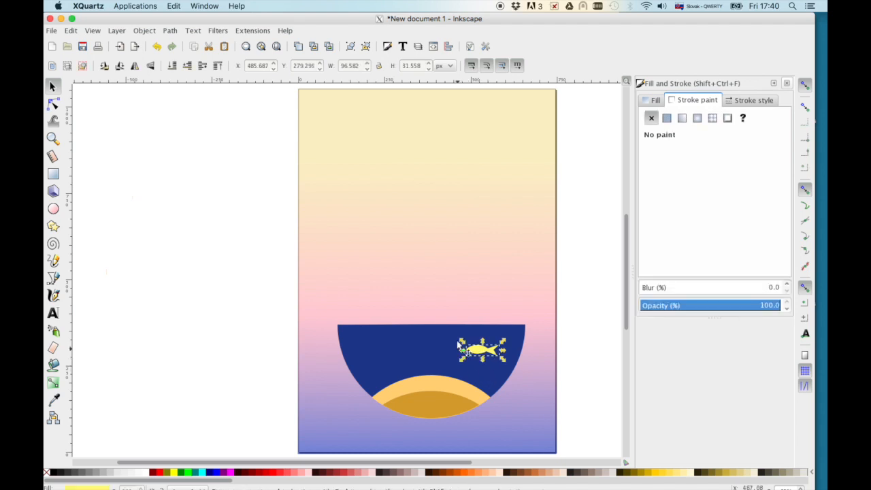
pyautogui.click(53, 330)
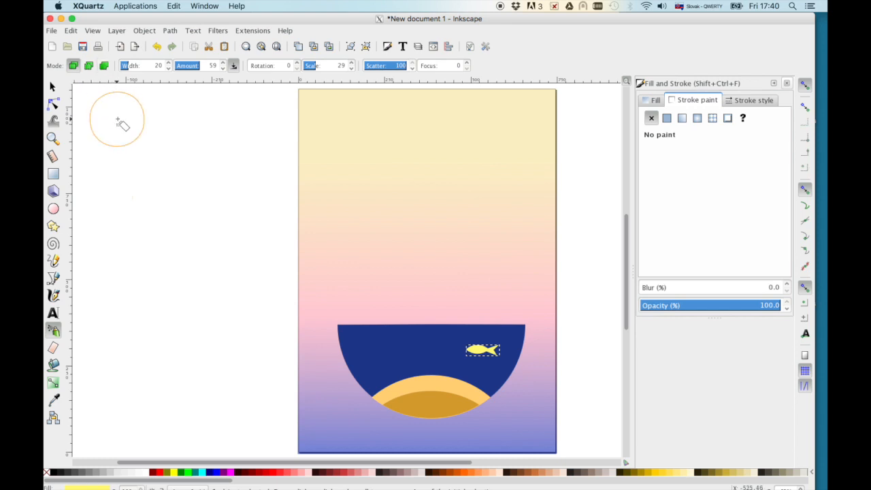
pyautogui.moveTo(126, 66)
pyautogui.mouseDown()
pyautogui.moveTo(144, 65)
pyautogui.moveTo(128, 66)
pyautogui.mouseUp()
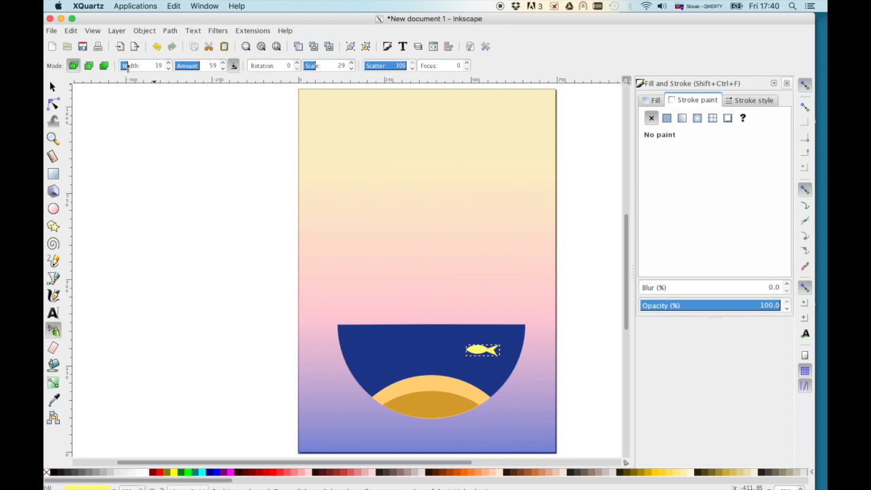
pyautogui.click(192, 66)
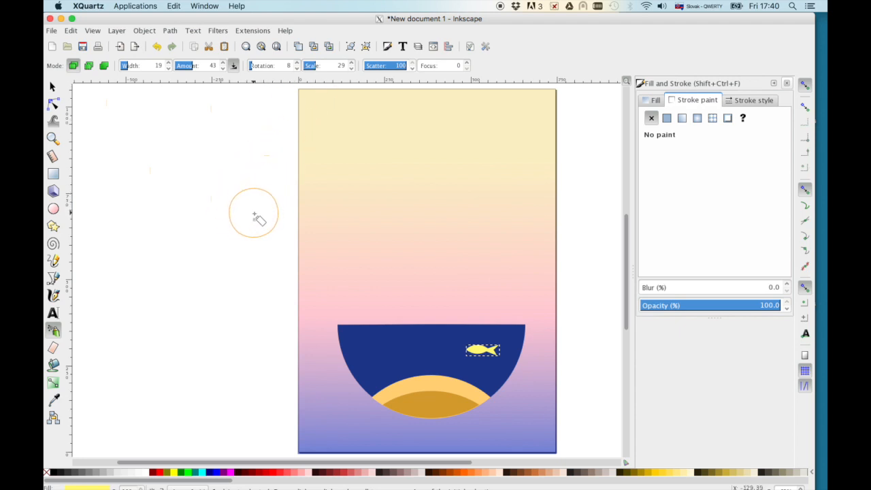
pyautogui.click(311, 67)
pyautogui.click(308, 65)
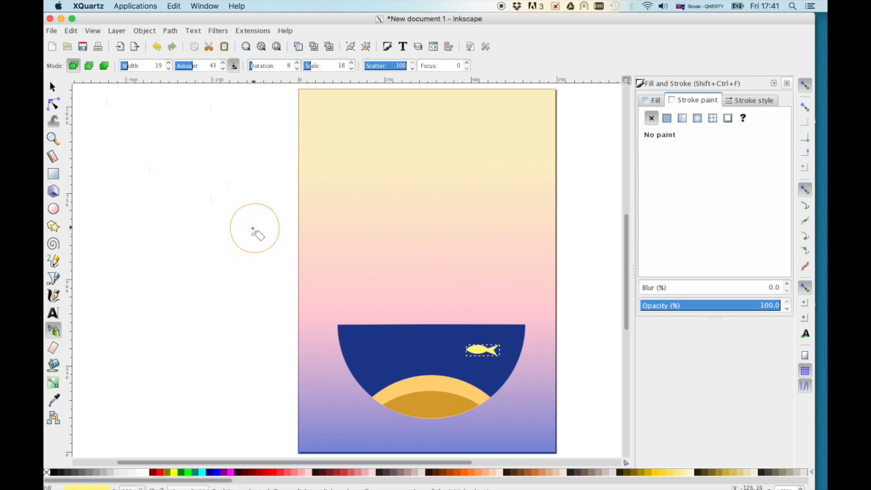
pyautogui.moveTo(235, 225)
pyautogui.mouseDown()
pyautogui.moveTo(236, 247)
pyautogui.moveTo(261, 274)
pyautogui.moveTo(296, 228)
pyautogui.moveTo(188, 241)
pyautogui.moveTo(197, 208)
pyautogui.moveTo(221, 179)
pyautogui.moveTo(223, 210)
pyautogui.moveTo(203, 281)
pyautogui.moveTo(269, 267)
pyautogui.moveTo(283, 256)
pyautogui.moveTo(272, 321)
pyautogui.mouseUp()
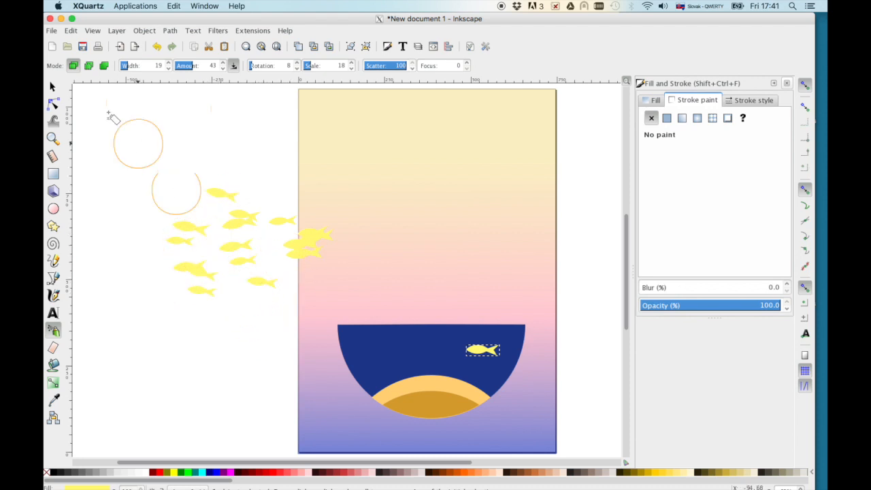
# - Select all the sprayed fish and scale the group down to about 281 by 201 px
pyautogui.click(53, 87)
pyautogui.click(154, 199)
pyautogui.moveTo(130, 165)
pyautogui.mouseDown()
pyautogui.moveTo(345, 270)
pyautogui.moveTo(383, 325)
pyautogui.moveTo(370, 316)
pyautogui.mouseUp()
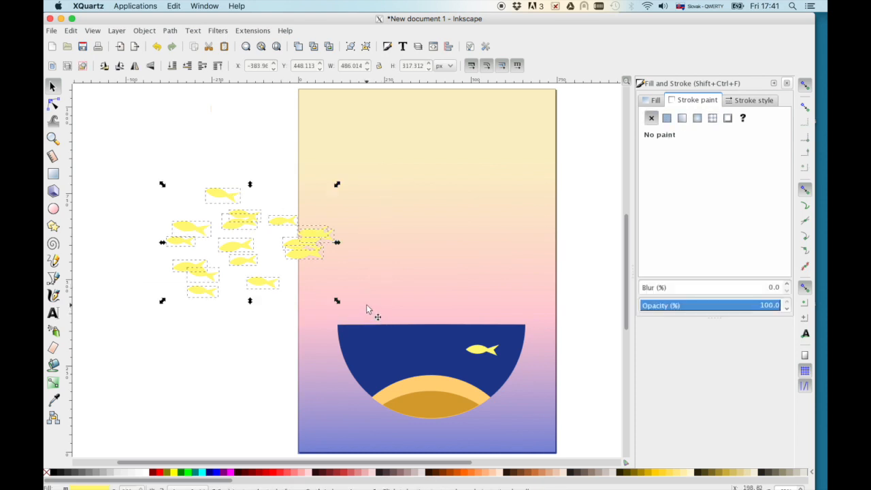
pyautogui.moveTo(162, 186); pyautogui.dragTo(211, 211)
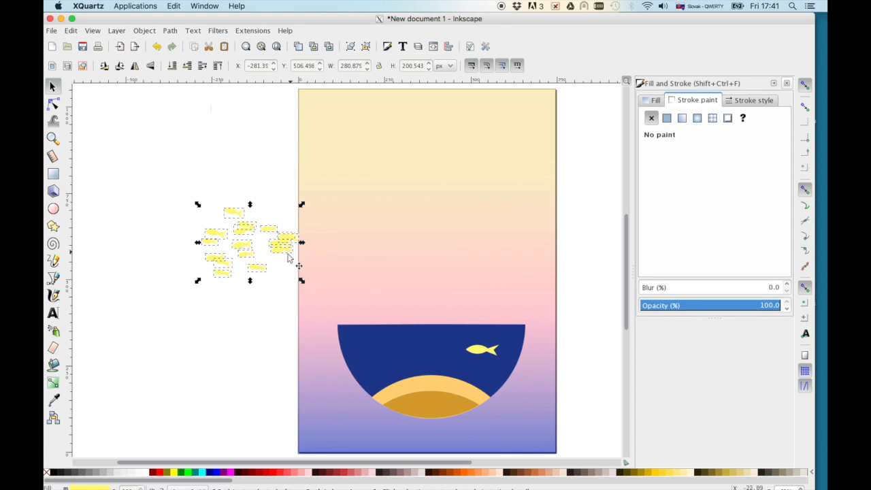
# - Move the school of yellow fish into the sea and spread the overlapping fish toward the sea's right side
pyautogui.moveTo(283, 253); pyautogui.dragTo(471, 381)
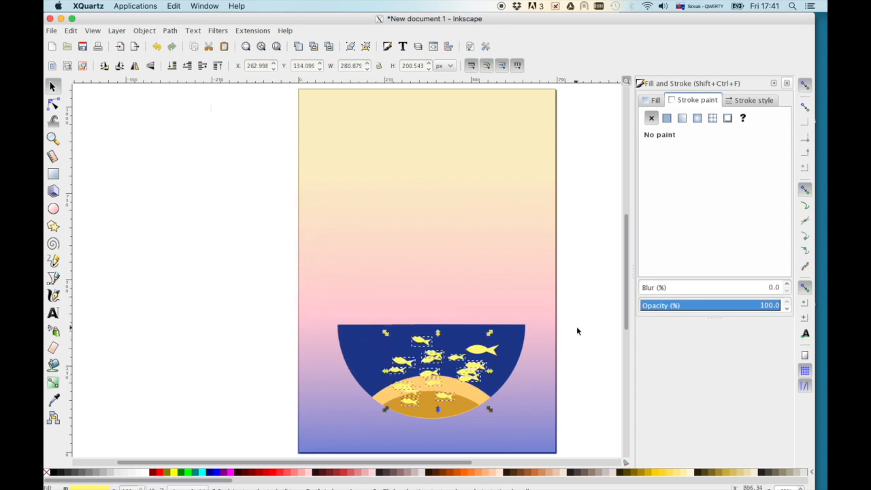
pyautogui.click(568, 334)
pyautogui.click(478, 373)
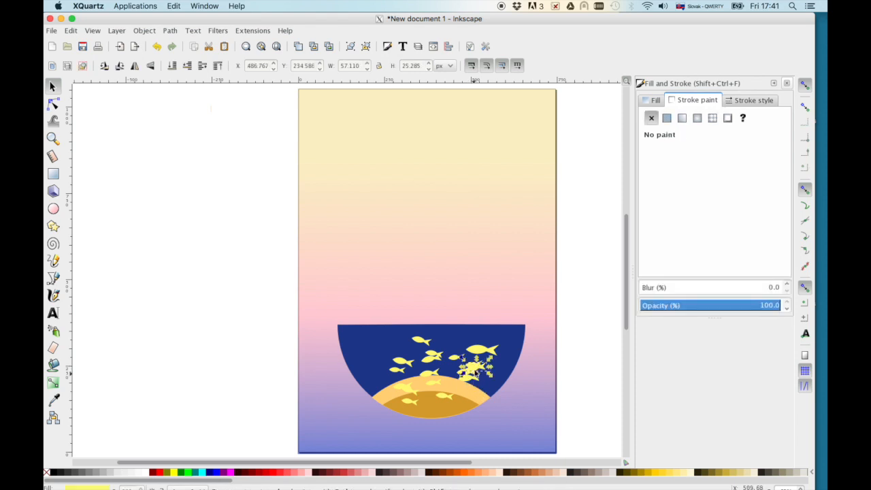
pyautogui.moveTo(486, 378)
pyautogui.mouseDown()
pyautogui.moveTo(507, 350)
pyautogui.moveTo(500, 379)
pyautogui.mouseUp()
pyautogui.click(509, 345)
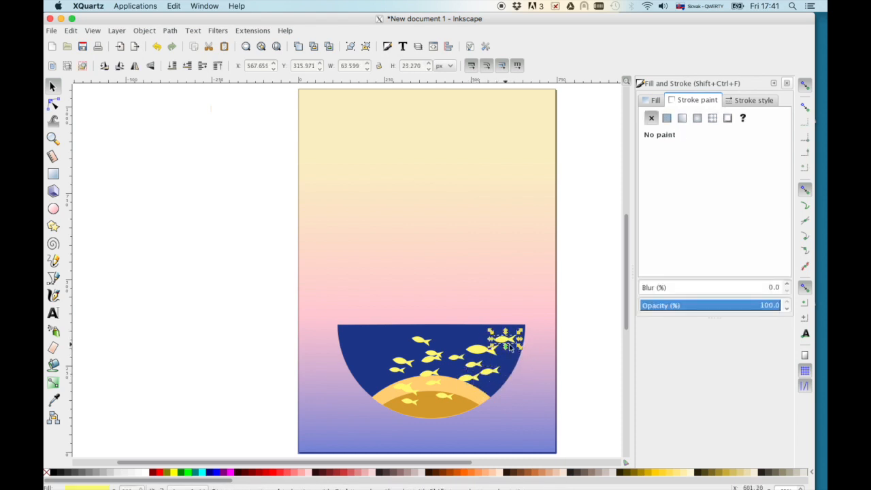
# - Lower the opacity of the upper-right fish and recolour three other fish pale pink, orange and brown
pyautogui.click(694, 305)
pyautogui.moveTo(698, 307); pyautogui.dragTo(719, 306)
pyautogui.click(456, 358)
pyautogui.click(500, 472)
pyautogui.click(429, 374)
pyautogui.click(476, 472)
pyautogui.click(422, 340)
pyautogui.click(521, 473)
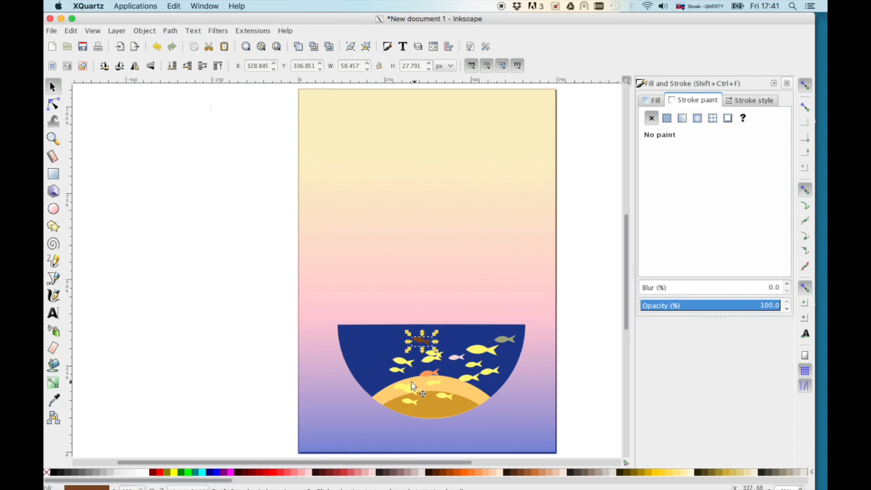
# - Fill one fish above the sand with orange and move it to the upper-left part of the sea
pyautogui.click(411, 386)
pyautogui.click(475, 472)
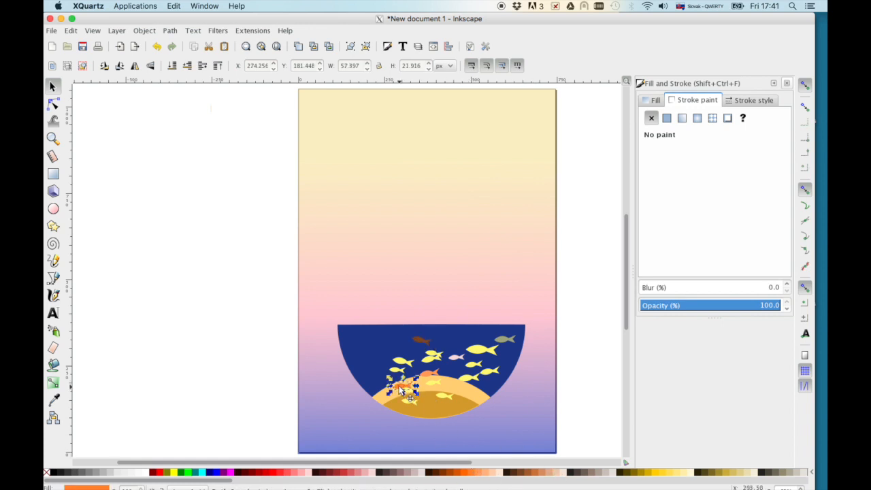
pyautogui.moveTo(403, 387); pyautogui.dragTo(393, 342)
pyautogui.click(508, 409)
pyautogui.click(521, 457)
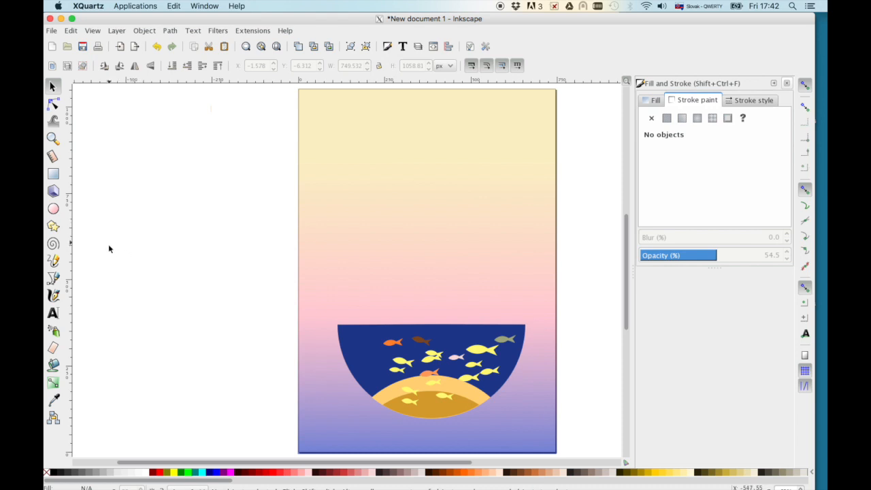
# - Draw a closed three-peaked mountain outline about 415 by 556 px, standing on the left part of the sea's edge
pyautogui.click(55, 278)
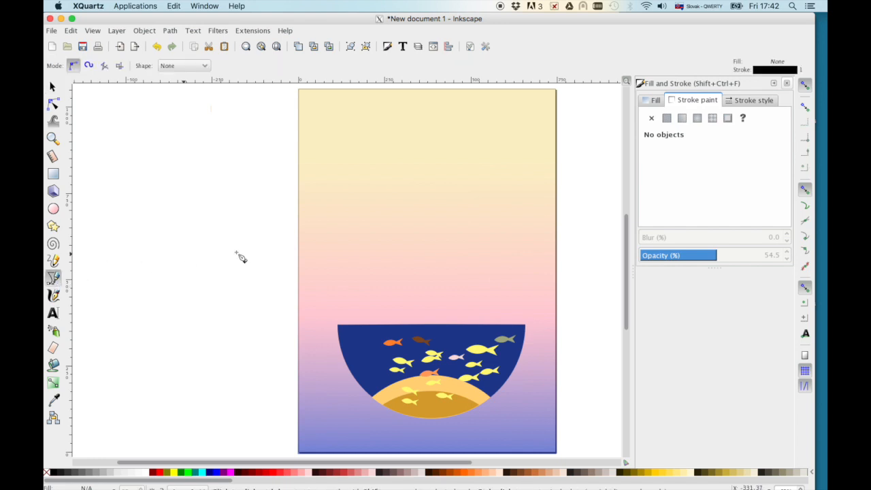
pyautogui.click(339, 325)
pyautogui.click(379, 133)
pyautogui.click(397, 234)
pyautogui.click(416, 191)
pyautogui.click(431, 257)
pyautogui.click(453, 232)
pyautogui.click(481, 324)
pyautogui.click(338, 324)
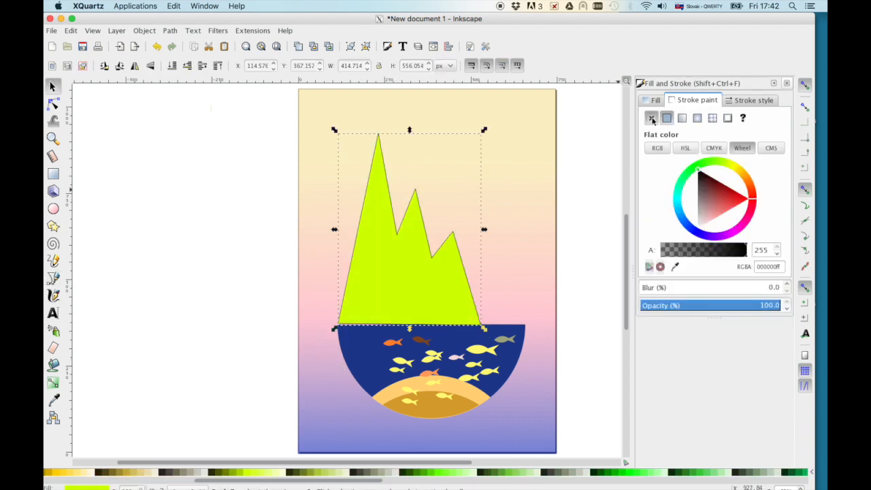
# - Remove the mountain's stroke and fill it with a muted light green
pyautogui.click(652, 118)
pyautogui.click(327, 472)
pyautogui.click(205, 156)
# - Duplicate the mountain, shift the copy to the right, set its opacity to 54.7% and fill it with darker green
pyautogui.click(416, 291)
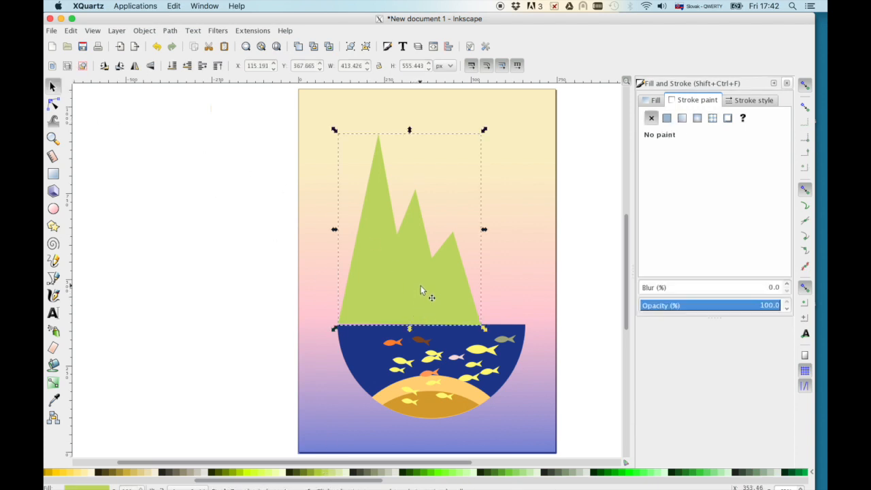
pyautogui.hotkey('ctrl', 'd')
pyautogui.moveTo(431, 287); pyautogui.dragTo(449, 287)
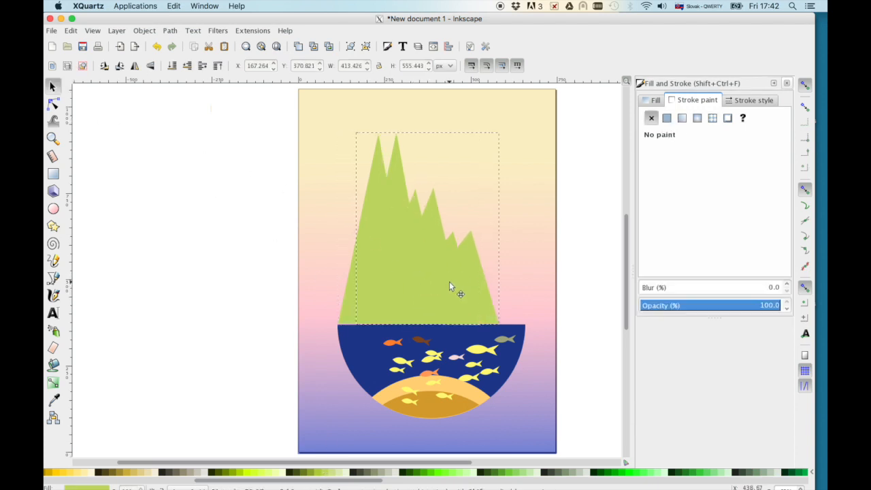
pyautogui.moveTo(689, 306); pyautogui.dragTo(716, 306)
pyautogui.click(423, 473)
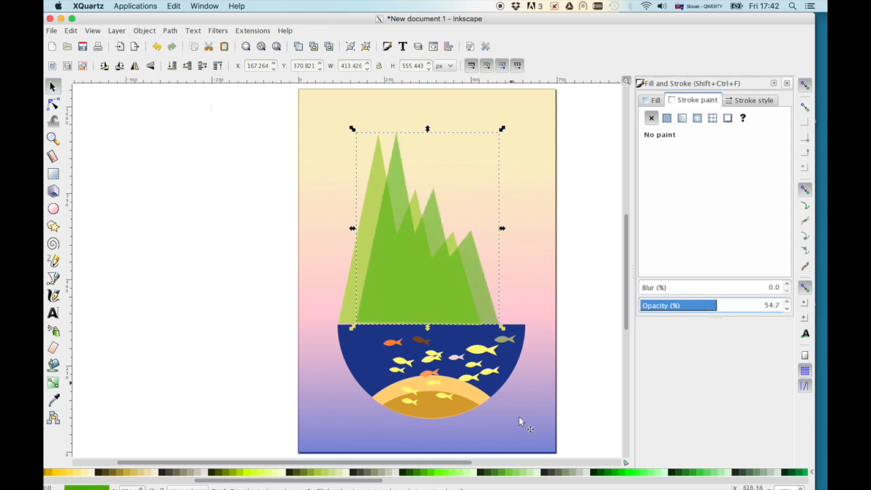
# - Scale the darker mountain down and fit it inside the light green mountain along the sea's edge
pyautogui.moveTo(503, 128); pyautogui.dragTo(472, 196)
pyautogui.moveTo(408, 302); pyautogui.dragTo(399, 302)
pyautogui.moveTo(465, 196); pyautogui.dragTo(466, 187)
pyautogui.press('Escape')
# - Draw a yellow circle about 211 px wide in the sky to the right of the mountains
pyautogui.click(53, 209)
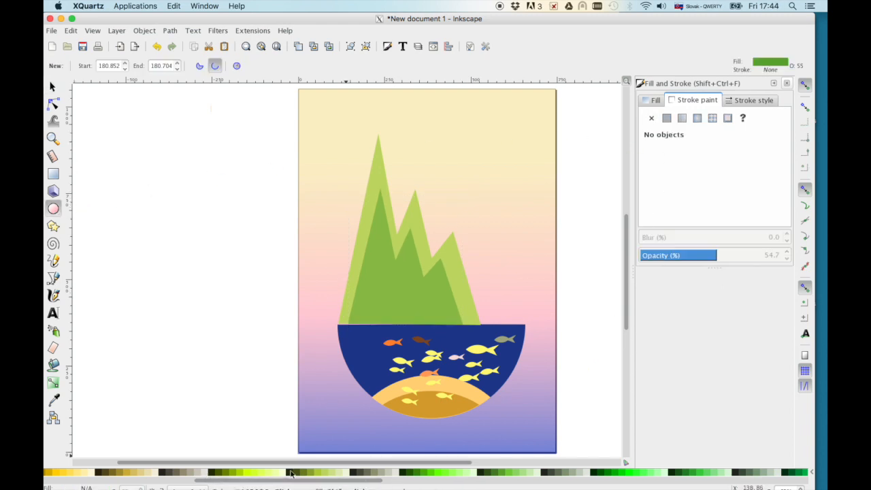
pyautogui.hscroll(-2, 108, 474)
pyautogui.click(134, 473)
pyautogui.click(122, 474)
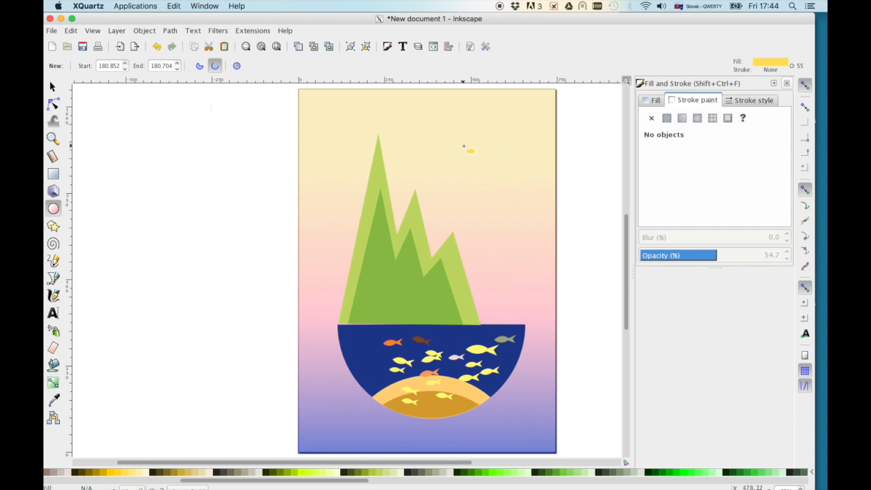
pyautogui.moveTo(480, 150); pyautogui.dragTo(540, 206)
pyautogui.click(53, 87)
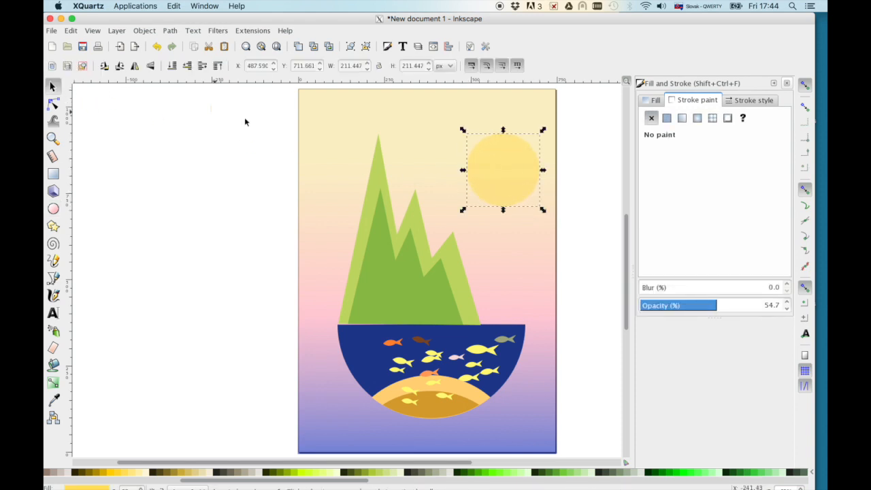
# - Move the sun slightly left, stretch it to about 221 by 237 px and fill it with peach faac81 at 100% opacity
pyautogui.moveTo(495, 183); pyautogui.dragTo(483, 181)
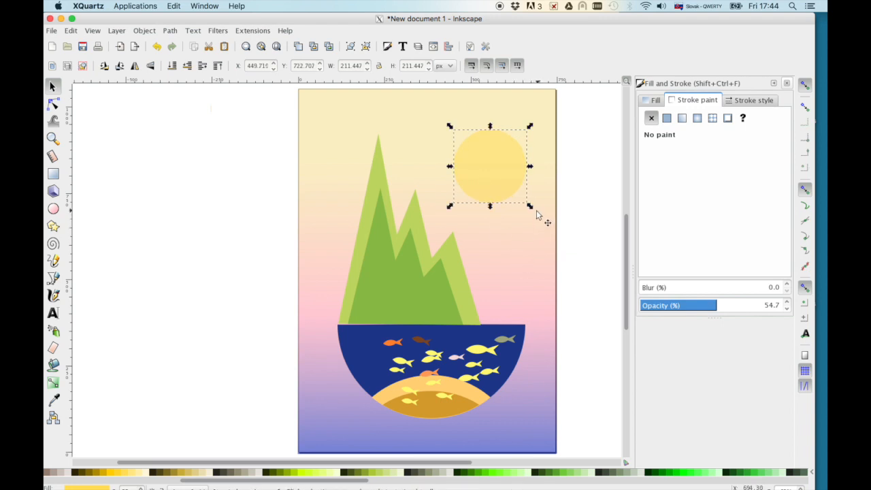
pyautogui.moveTo(530, 207); pyautogui.dragTo(533, 215)
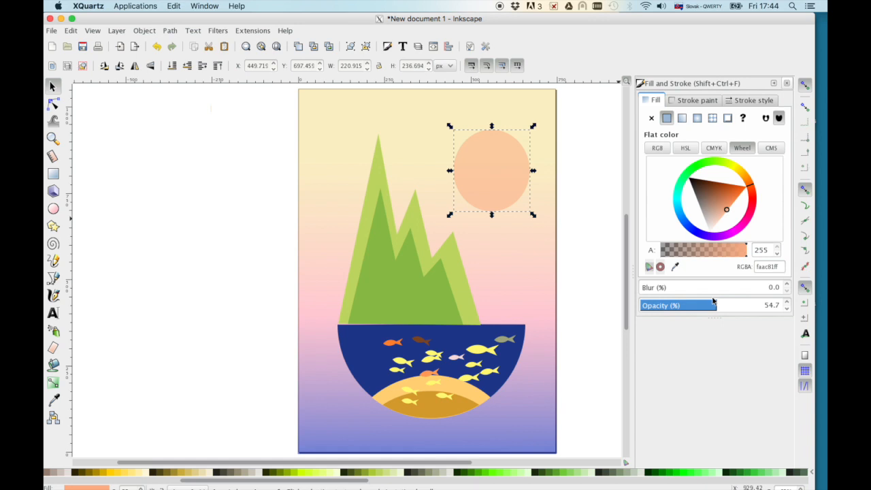
pyautogui.moveTo(715, 305); pyautogui.dragTo(797, 302)
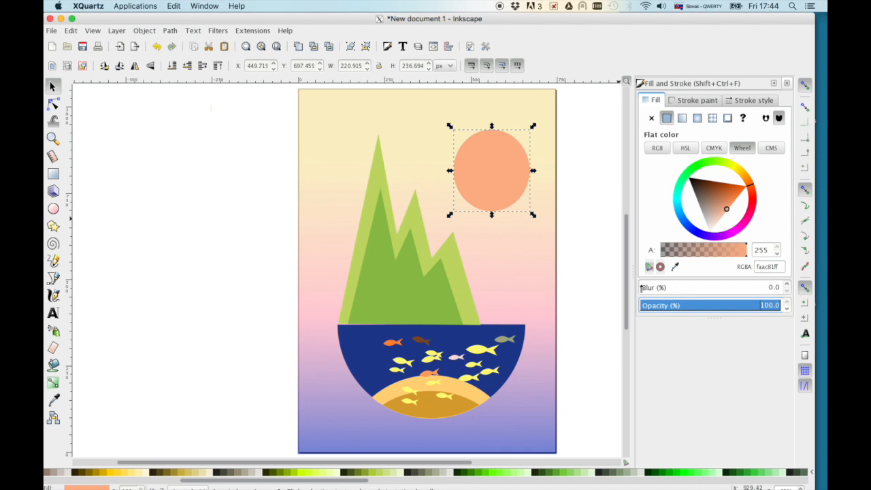
# - Set the sun's blur to 6.6%
pyautogui.moveTo(642, 287); pyautogui.dragTo(650, 287)
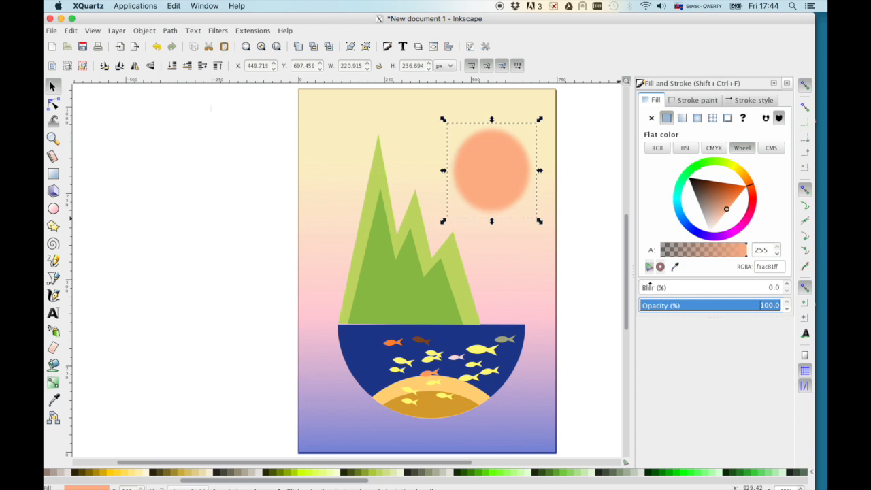
pyautogui.moveTo(650, 287); pyautogui.dragTo(652, 287)
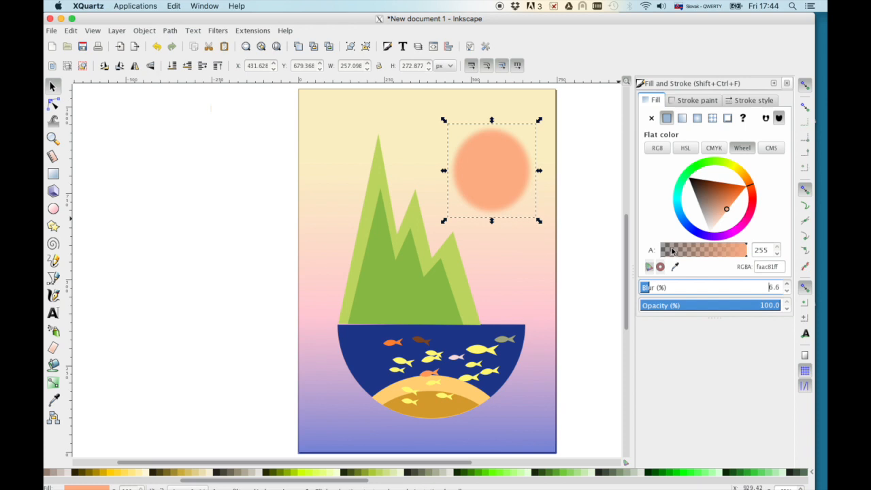
pyautogui.click(738, 171)
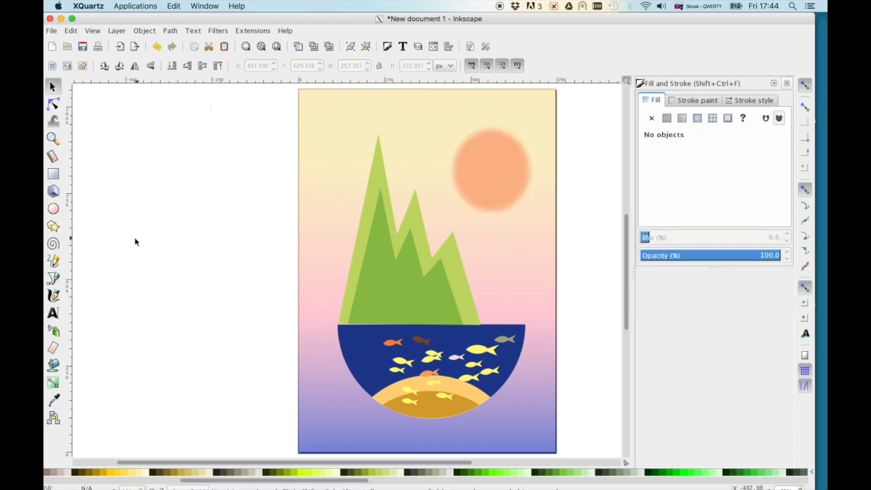
# - Draw a closed crown-shaped outline with three straight-sided points on the empty canvas beside the page
pyautogui.click(53, 278)
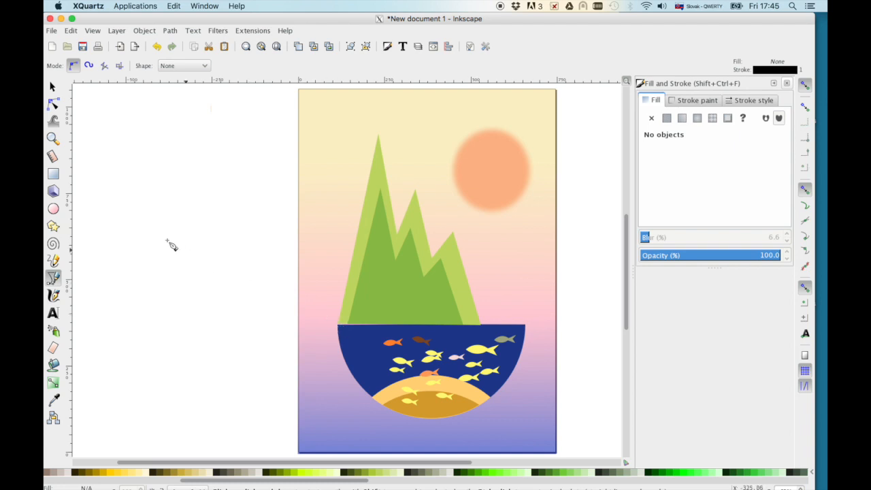
pyautogui.click(158, 186)
pyautogui.click(144, 136)
pyautogui.click(169, 156)
pyautogui.click(189, 127)
pyautogui.click(200, 155)
pyautogui.click(230, 128)
pyautogui.click(211, 187)
pyautogui.click(158, 187)
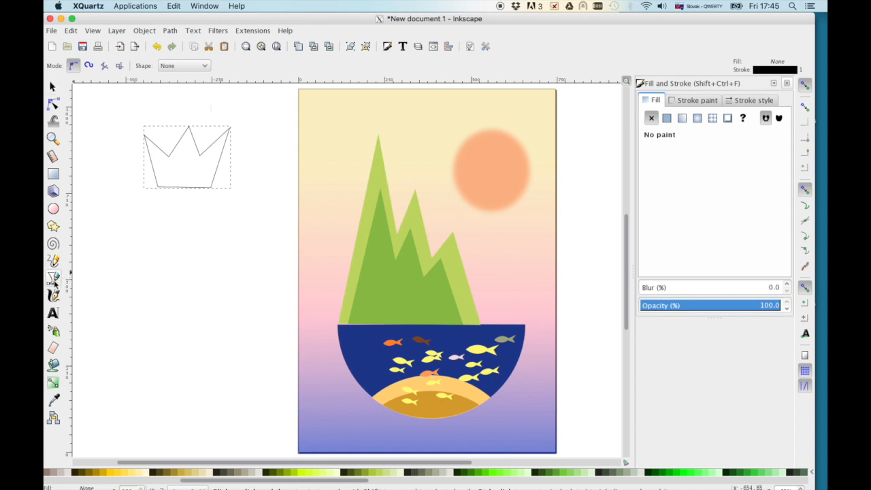
# - Draw a closed two-peaked shape about 585 by 103 px below the crown and fill it brownish orange without a stroke
pyautogui.click(121, 275)
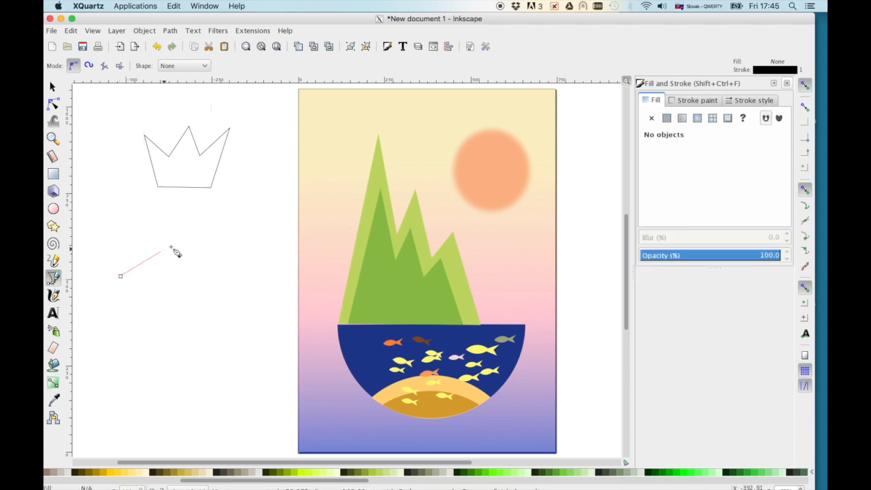
pyautogui.click(173, 255)
pyautogui.click(269, 255)
pyautogui.click(321, 289)
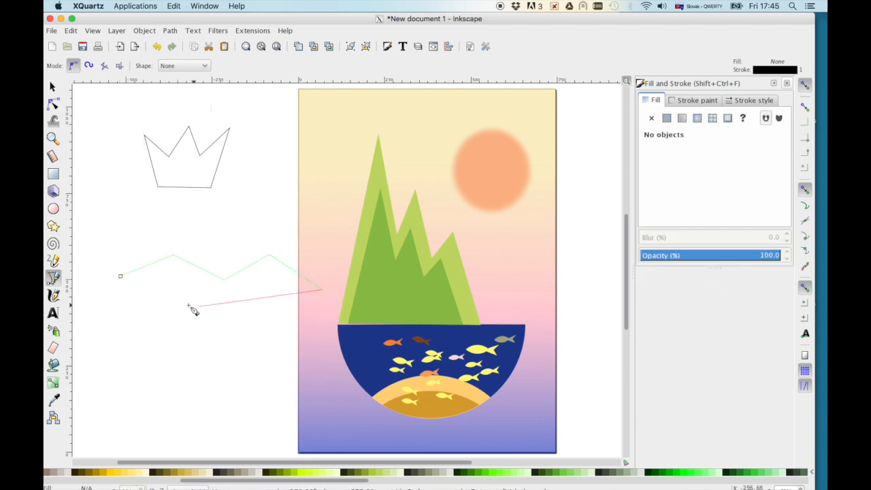
pyautogui.click(121, 276)
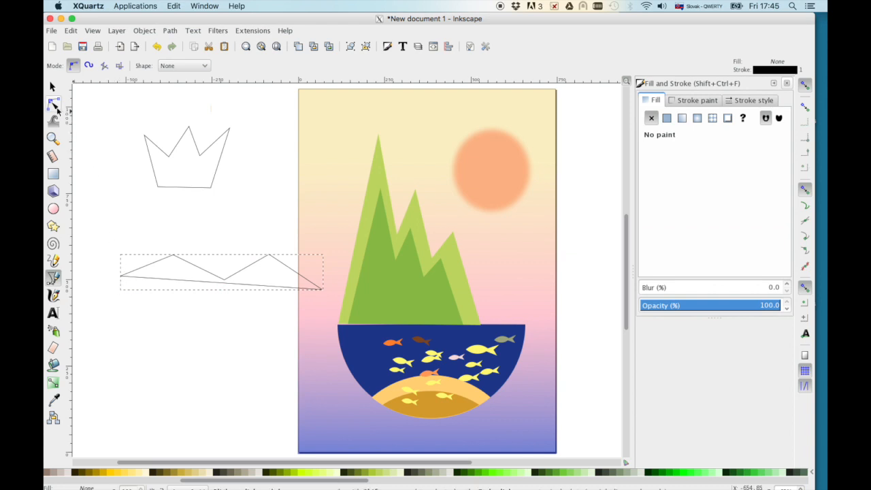
pyautogui.click(53, 87)
pyautogui.click(667, 119)
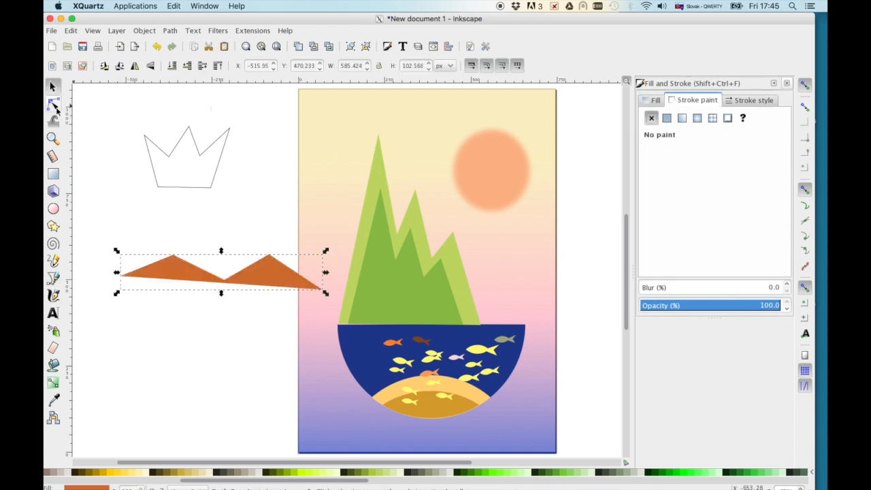
# - Reshape the orange shape by moving its left peak up and left, its valley left and its right peak outward and down
pyautogui.click(54, 105)
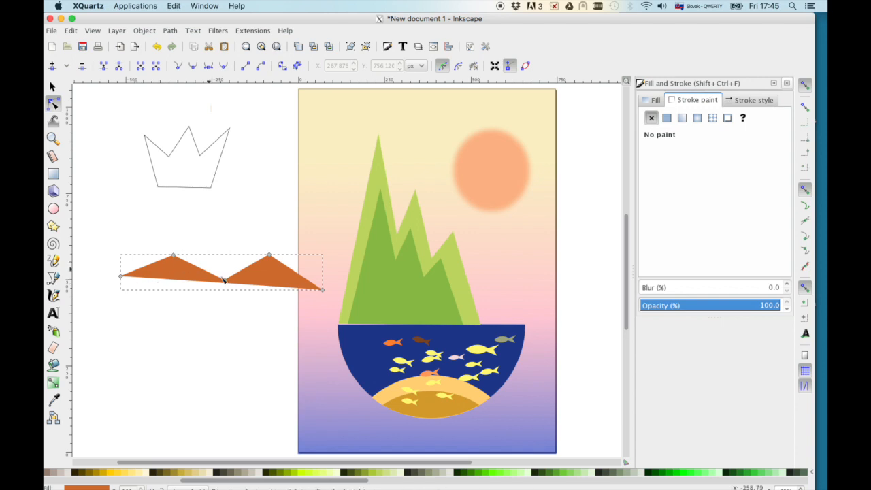
pyautogui.click(175, 257)
pyautogui.moveTo(175, 257); pyautogui.dragTo(160, 244)
pyautogui.moveTo(224, 279); pyautogui.dragTo(211, 271)
pyautogui.moveTo(269, 255); pyautogui.dragTo(292, 262)
pyautogui.moveTo(211, 272); pyautogui.dragTo(203, 272)
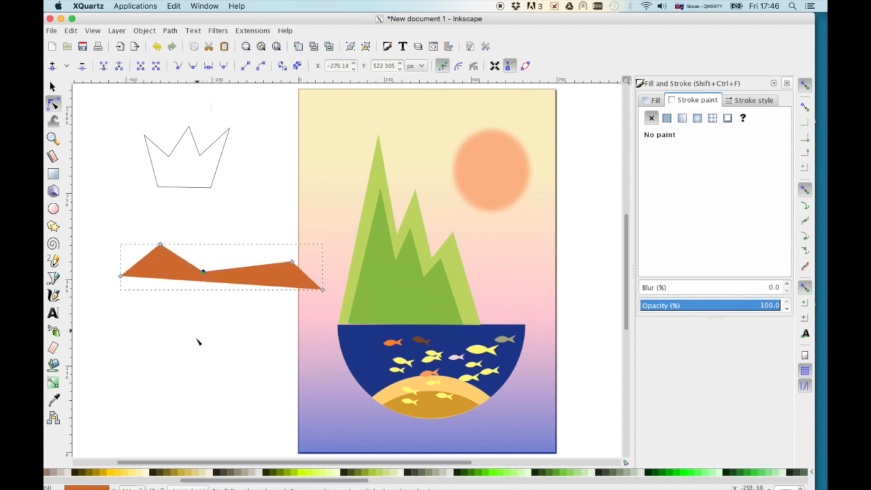
# - Smooth the nodes at the left peak and the valley and adjust their handles into a rounded hill
pyautogui.click(160, 245)
pyautogui.click(194, 66)
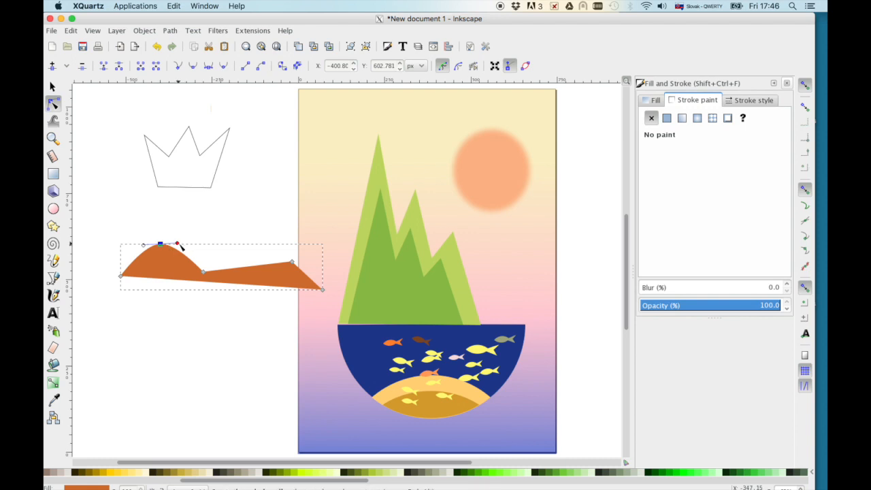
pyautogui.moveTo(178, 244); pyautogui.dragTo(198, 246)
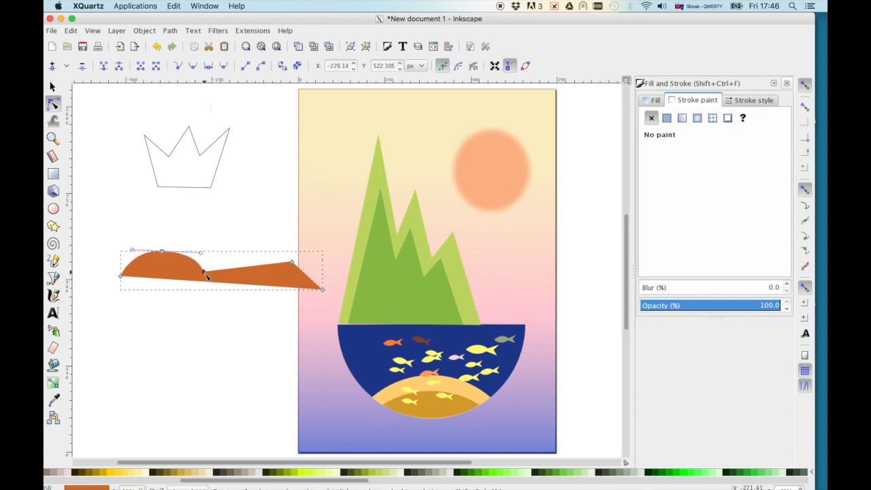
pyautogui.moveTo(207, 276)
pyautogui.mouseDown()
pyautogui.moveTo(185, 272)
pyautogui.moveTo(241, 273)
pyautogui.moveTo(180, 271)
pyautogui.moveTo(191, 274)
pyautogui.mouseUp()
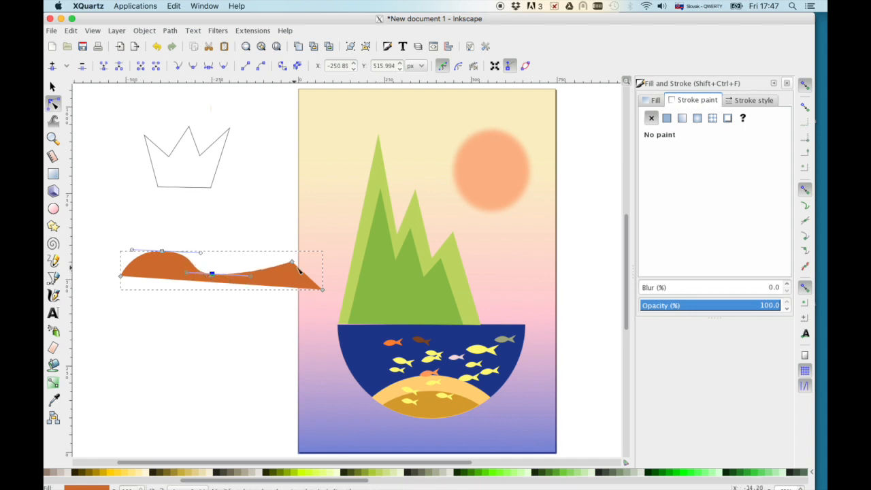
pyautogui.moveTo(252, 279)
pyautogui.mouseDown()
pyautogui.moveTo(238, 251)
pyautogui.moveTo(251, 286)
pyautogui.moveTo(239, 280)
pyautogui.moveTo(247, 278)
pyautogui.mouseUp()
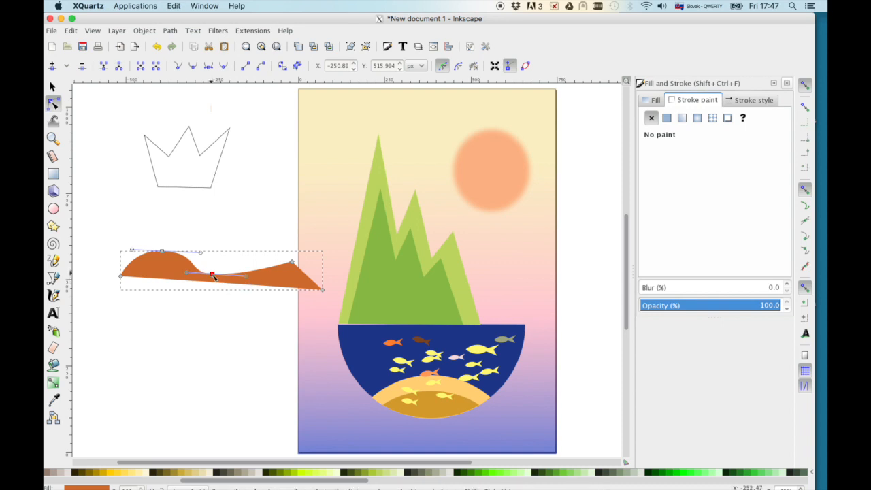
# - Make the valley node a corner, angle its right handle upward and delete the right peak's node to round the second hill
pyautogui.click(177, 67)
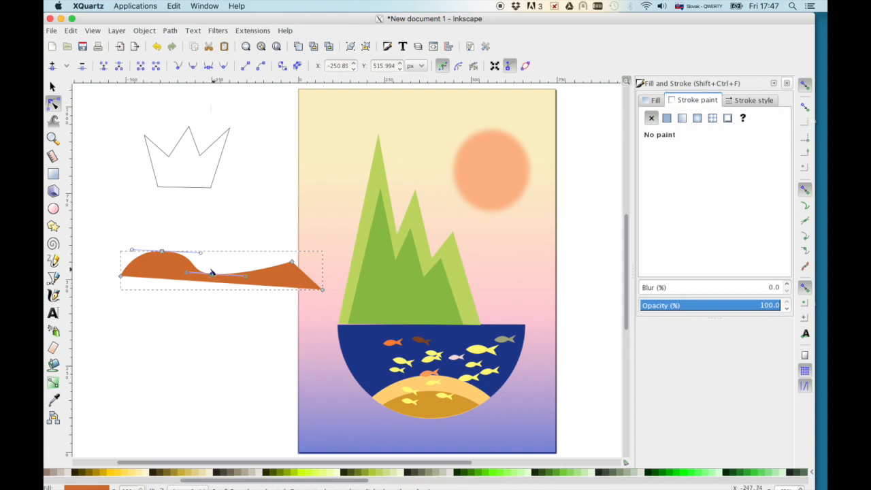
pyautogui.moveTo(249, 279); pyautogui.dragTo(239, 244)
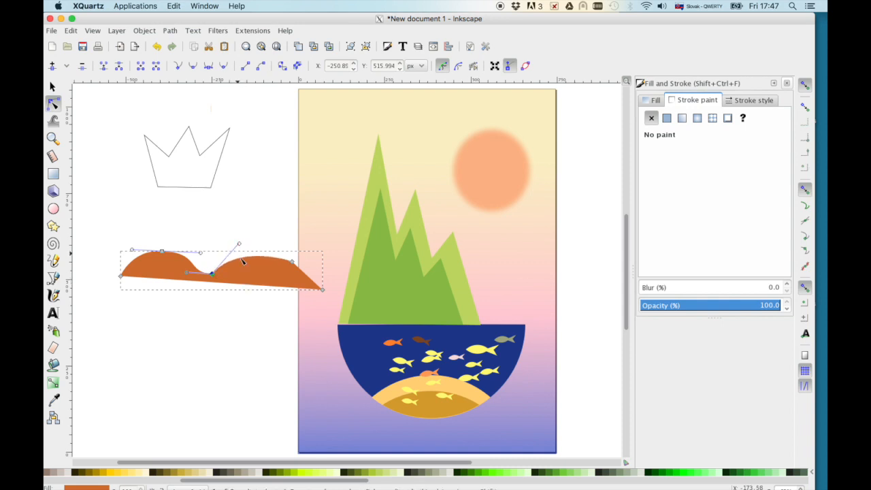
pyautogui.click(294, 263)
pyautogui.click(82, 65)
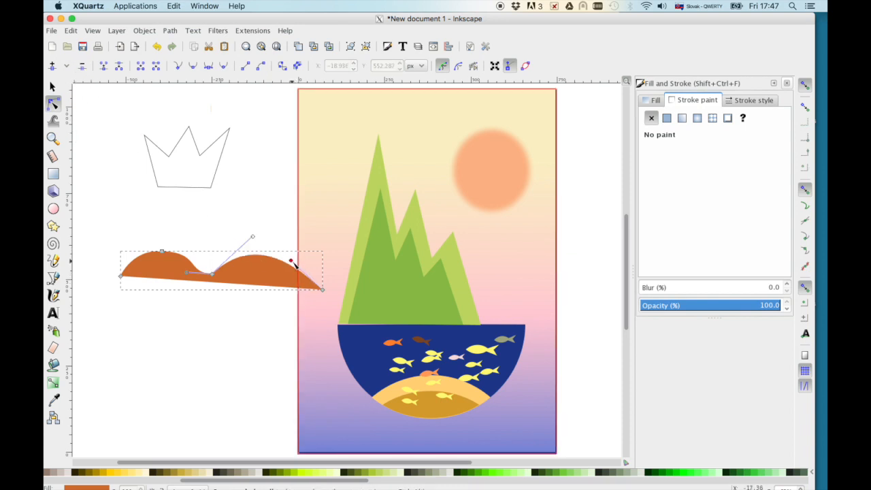
# - Round the orange shape's right end with its handle, add nodes on the second hill and reshape it into two humps
pyautogui.moveTo(288, 266); pyautogui.dragTo(317, 259)
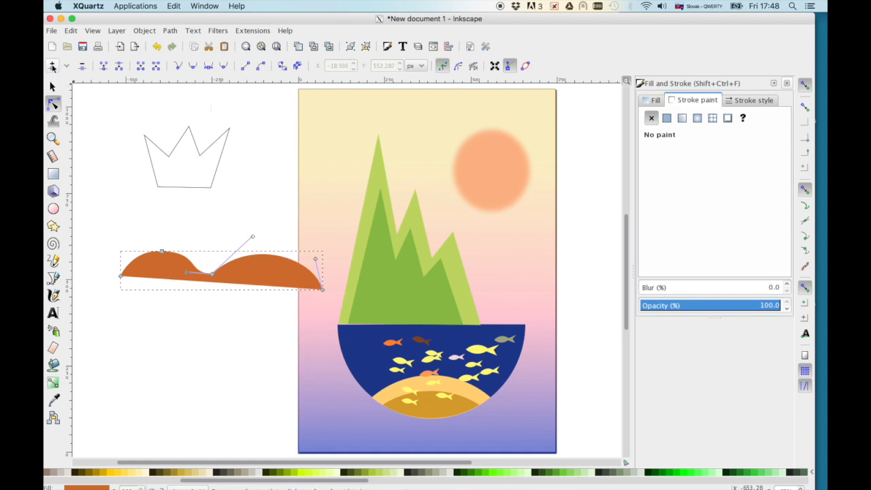
pyautogui.doubleClick(248, 257)
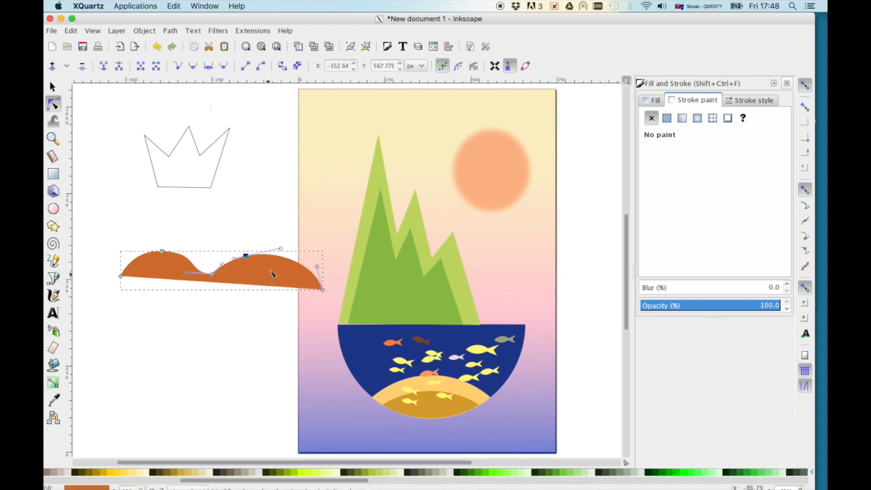
pyautogui.click(53, 66)
pyautogui.click(291, 260)
pyautogui.moveTo(246, 257); pyautogui.dragTo(195, 270)
# - Move the orange hills onto the sea's upper edge and resize them to about 550 by 39 px to match its width
pyautogui.click(52, 86)
pyautogui.moveTo(300, 279); pyautogui.dragTo(542, 322)
pyautogui.moveTo(517, 314); pyautogui.dragTo(527, 306)
pyautogui.click(430, 308)
pyautogui.moveTo(430, 304); pyautogui.dragTo(431, 315)
pyautogui.press('Escape')
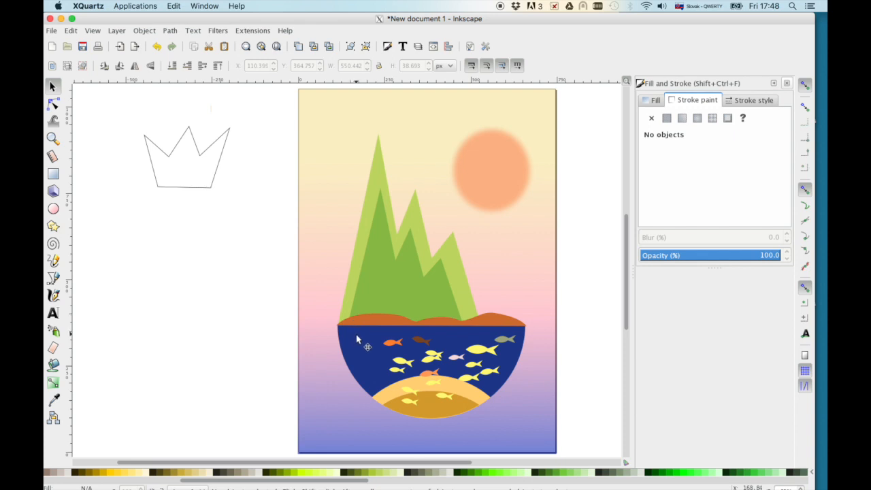
# - Draw a circle about 237 by 229 px, fill it olive green and place it below the crown outline
pyautogui.click(53, 209)
pyautogui.moveTo(191, 236); pyautogui.dragTo(273, 315)
pyautogui.click(362, 474)
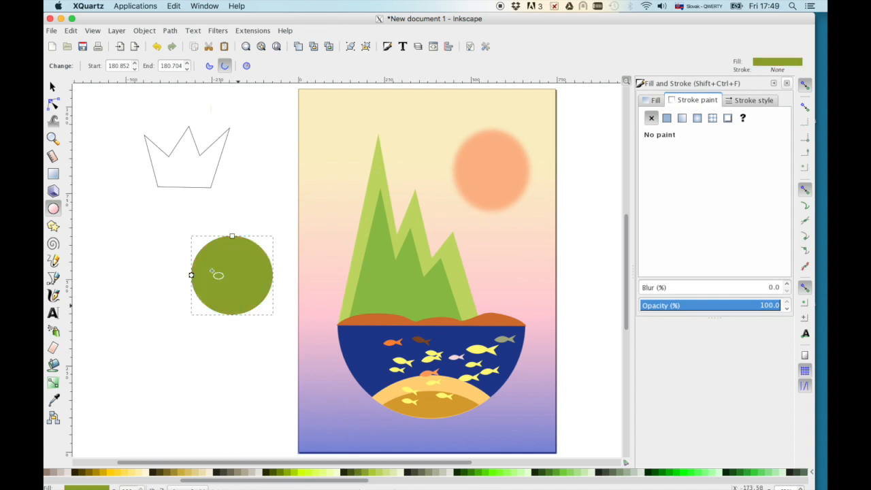
pyautogui.press('s')
pyautogui.moveTo(247, 280); pyautogui.dragTo(165, 258)
pyautogui.press('Escape')
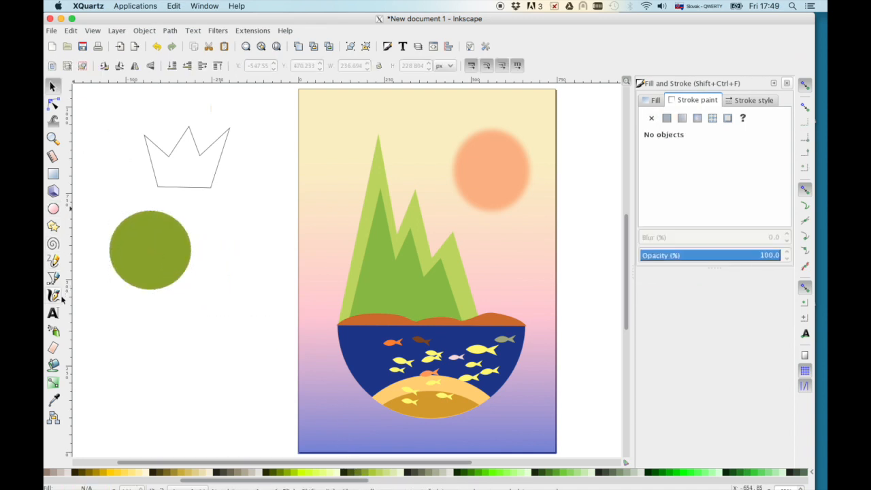
# - Draw a closed three-tiered fir tree outline about 305 by 398 px between the olive circle and the page
pyautogui.click(53, 278)
pyautogui.click(206, 308)
pyautogui.click(232, 269)
pyautogui.click(206, 276)
pyautogui.click(251, 225)
pyautogui.click(222, 239)
pyautogui.click(271, 184)
pyautogui.click(293, 235)
pyautogui.click(273, 230)
pyautogui.click(296, 271)
pyautogui.click(279, 271)
pyautogui.click(310, 319)
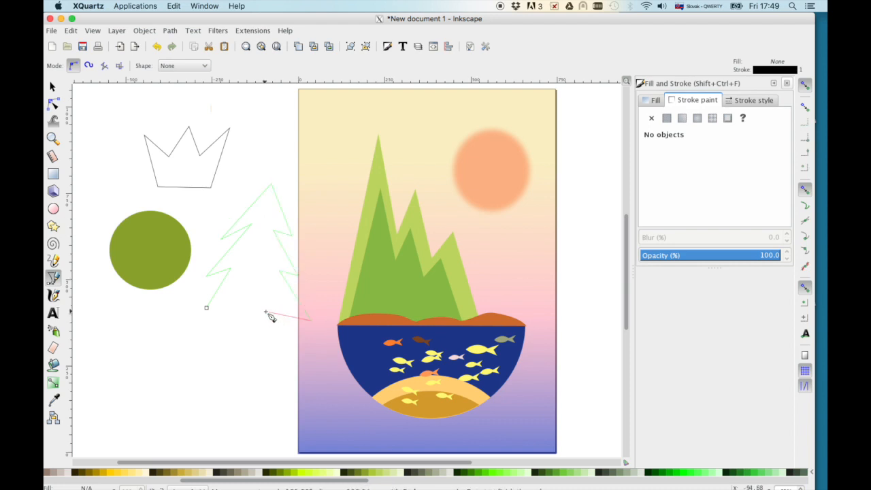
pyautogui.click(267, 302)
pyautogui.click(207, 307)
# - Fill the fir tree with flat green and remove its stroke
pyautogui.click(52, 86)
pyautogui.click(653, 100)
pyautogui.click(667, 119)
pyautogui.click(689, 172)
pyautogui.click(679, 100)
pyautogui.click(652, 118)
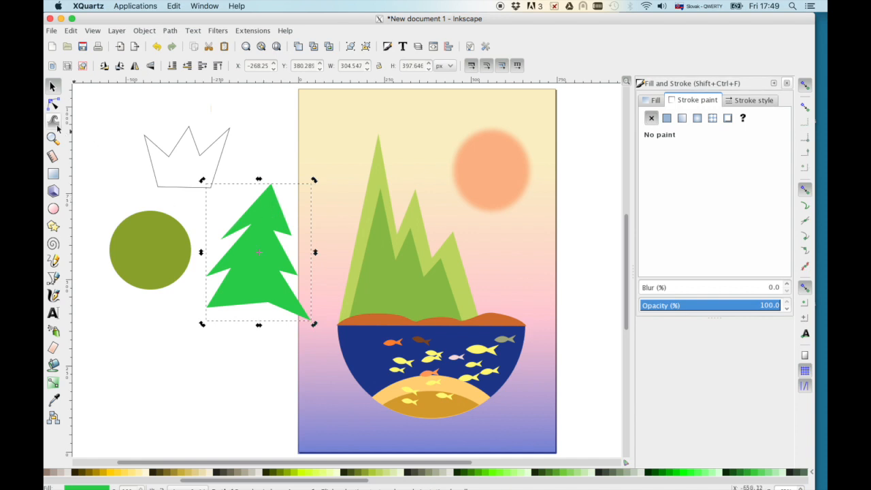
# - Even out the fir tree by moving its tip left and shifting its inner and right-side nodes to balance both halves
pyautogui.press('n')
pyautogui.moveTo(260, 183); pyautogui.dragTo(260, 182)
pyautogui.moveTo(252, 224); pyautogui.dragTo(295, 233)
pyautogui.moveTo(280, 271); pyautogui.dragTo(301, 263)
pyautogui.moveTo(310, 320); pyautogui.dragTo(309, 308)
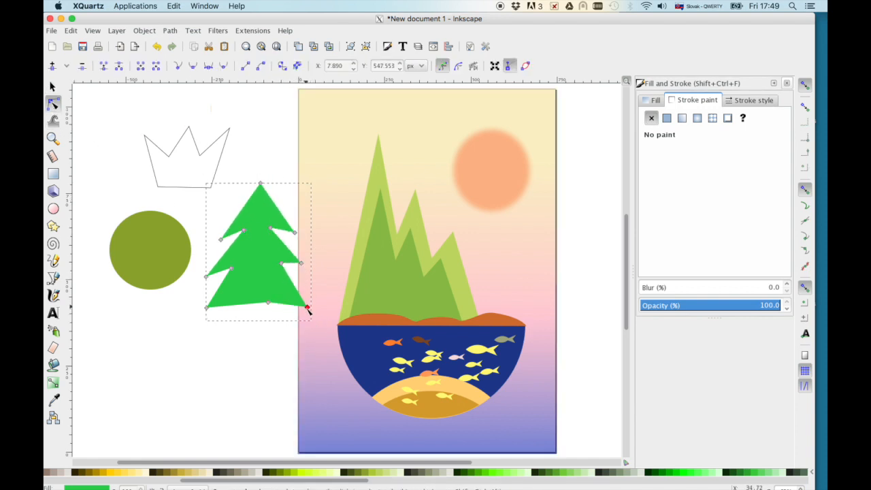
pyautogui.click(206, 307)
pyautogui.click(52, 87)
pyautogui.press('Escape')
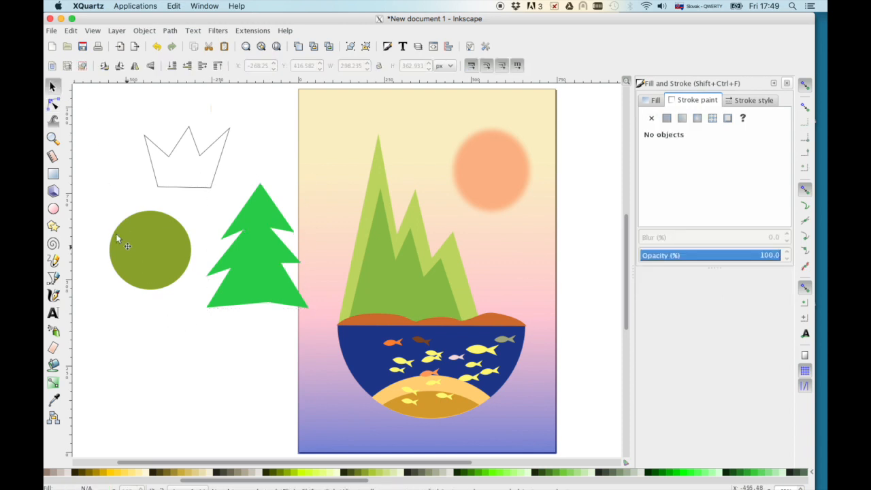
# - Draw a closed tree trunk with pointed branches, about 140 by 366 px, rising into the olive circle
pyautogui.click(53, 278)
pyautogui.click(135, 348)
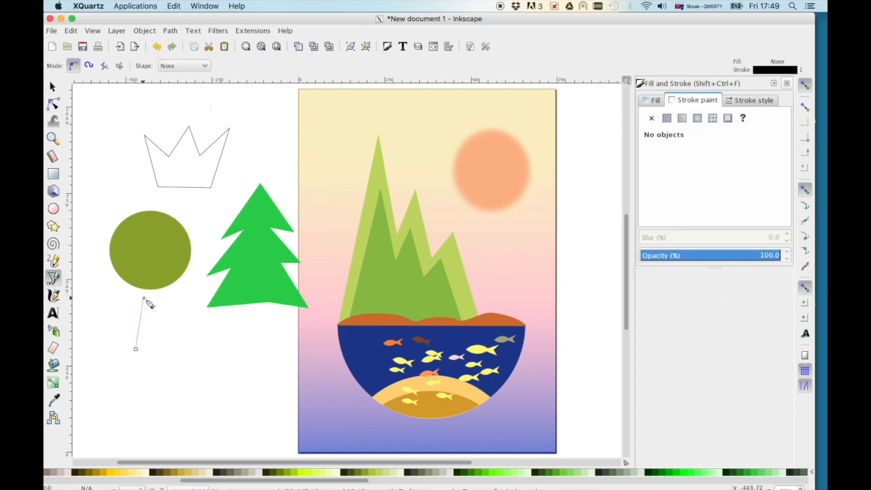
pyautogui.click(143, 294)
pyautogui.click(142, 271)
pyautogui.click(123, 249)
pyautogui.click(142, 266)
pyautogui.click(145, 239)
pyautogui.click(146, 260)
pyautogui.click(163, 227)
pyautogui.click(152, 265)
pyautogui.click(170, 259)
pyautogui.click(151, 272)
pyautogui.click(151, 281)
pyautogui.click(170, 277)
pyautogui.click(149, 288)
pyautogui.click(150, 350)
pyautogui.click(135, 349)
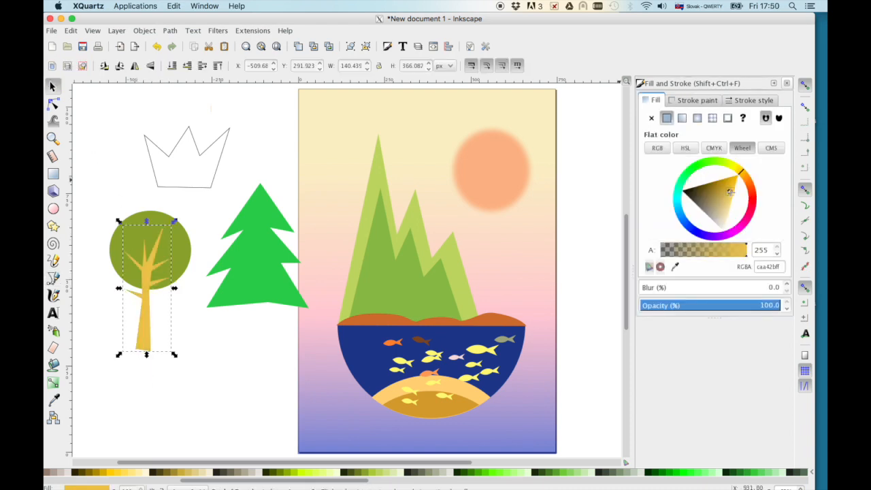
# - Fill the branched trunk with pale yellow and group it with the olive crown
pyautogui.moveTo(731, 189); pyautogui.dragTo(730, 204)
pyautogui.click(124, 203)
pyautogui.moveTo(144, 291); pyautogui.dragTo(198, 372)
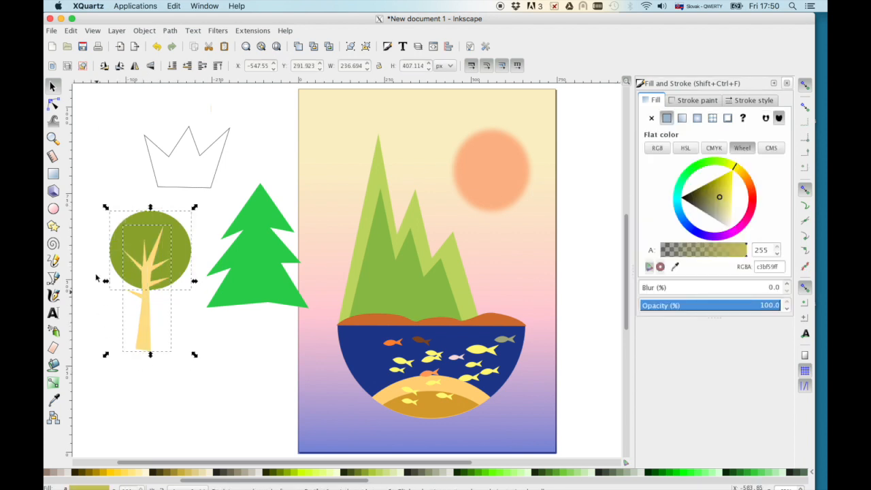
pyautogui.click(145, 33)
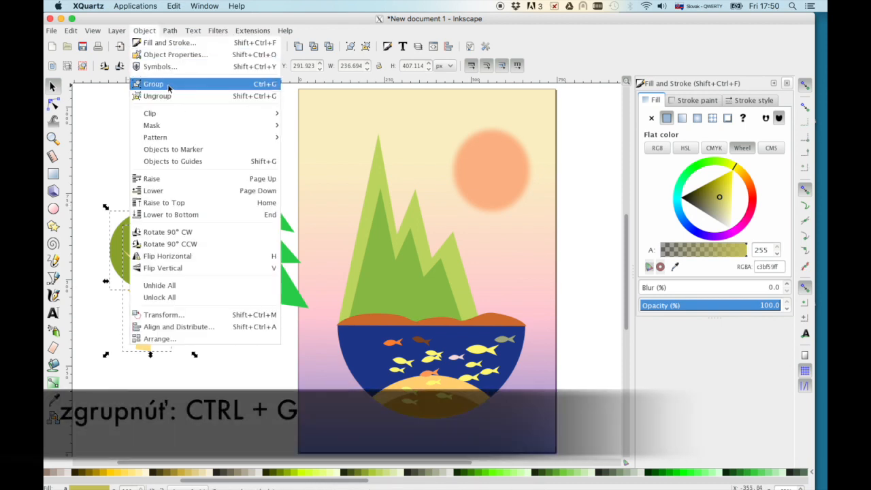
pyautogui.click(165, 96)
# - Place the grouped round tree, scaled down, on the left orange hill with a smaller duplicate to its left
pyautogui.moveTo(180, 247); pyautogui.dragTo(521, 219)
pyautogui.moveTo(540, 180); pyautogui.dragTo(436, 239)
pyautogui.hotkey('ctrl', 'd')
# - Draw a tapered trunk about 57 by 133 px under the fir tree, fill it dark brown and send it behind the foliage
pyautogui.click(262, 260)
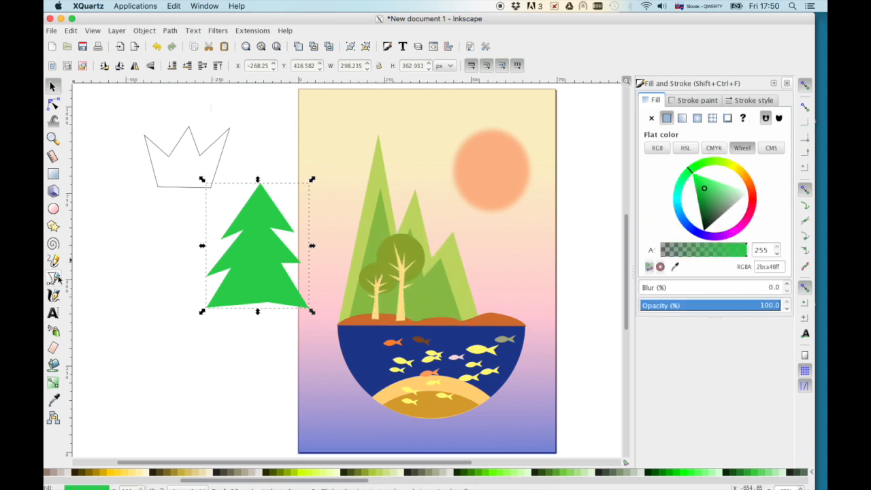
pyautogui.click(53, 279)
pyautogui.click(246, 331)
pyautogui.click(255, 287)
pyautogui.click(261, 287)
pyautogui.click(263, 331)
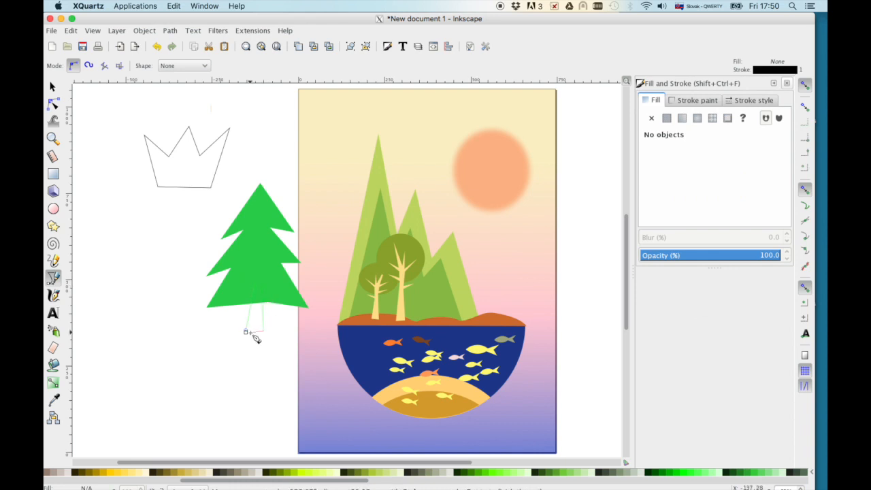
pyautogui.click(246, 331)
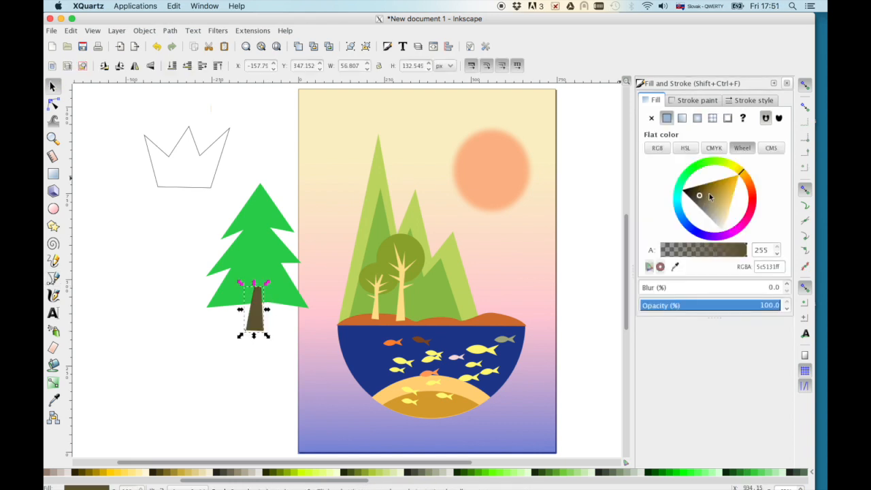
pyautogui.click(709, 194)
pyautogui.click(173, 67)
# - Scale the fir tree with its trunk to about 96 by 135 px and place it on the right orange hill
pyautogui.keyDown('shift'); pyautogui.click(265, 246); pyautogui.keyUp('shift')
pyautogui.moveTo(312, 179); pyautogui.dragTo(278, 229)
pyautogui.moveTo(263, 267); pyautogui.dragTo(501, 299)
pyautogui.click(569, 392)
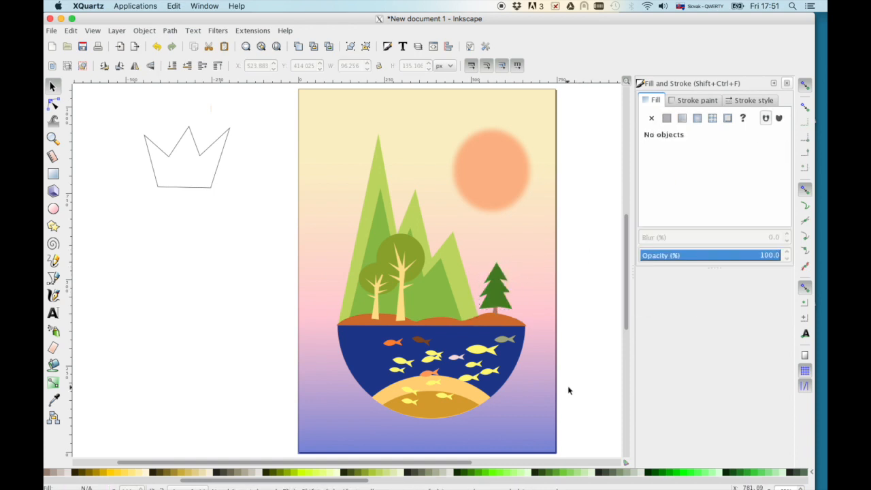
# - Recolour the mountains blue, giving the taller outer range the dark blue fill 1a1f8dff
pyautogui.click(447, 299)
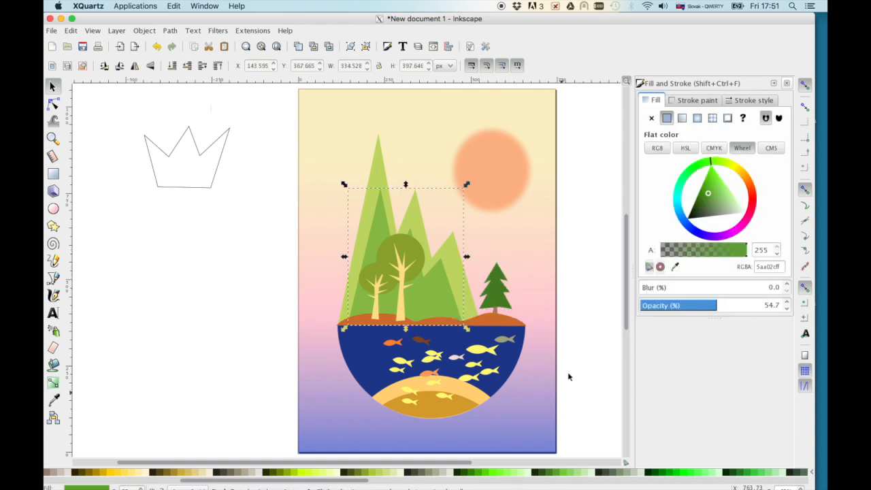
pyautogui.click(467, 225)
pyautogui.click(696, 233)
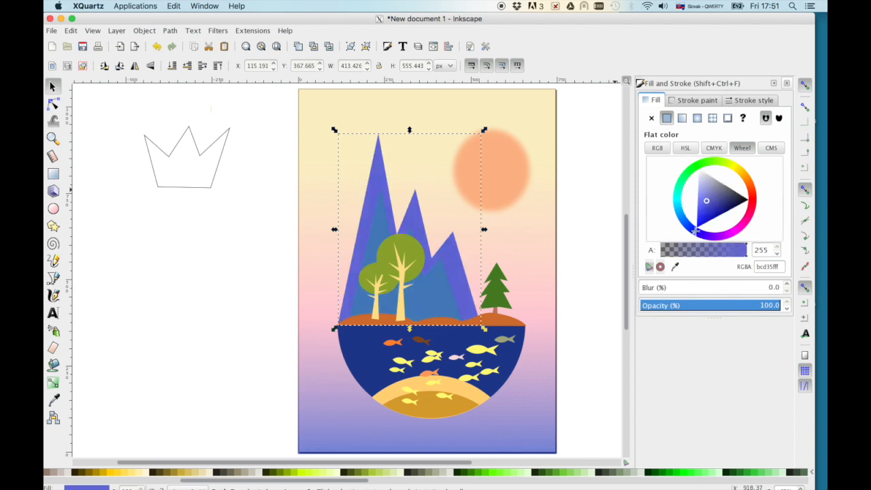
pyautogui.click(720, 209)
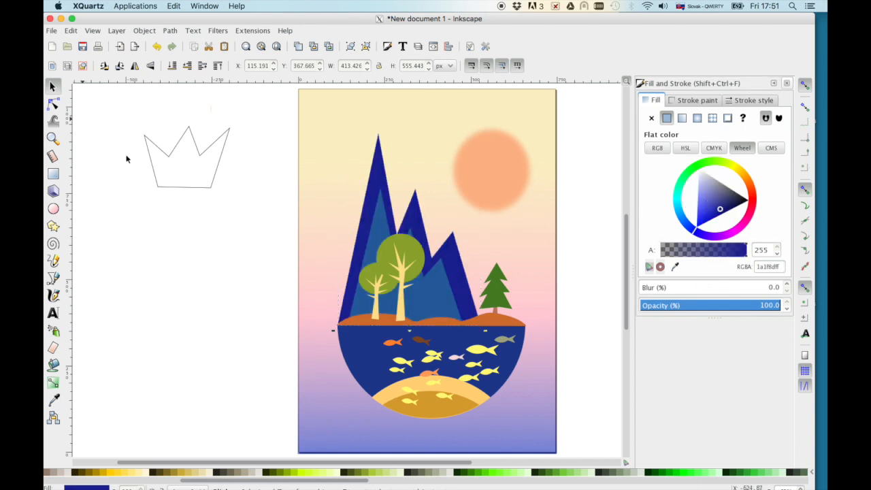
pyautogui.click(104, 143)
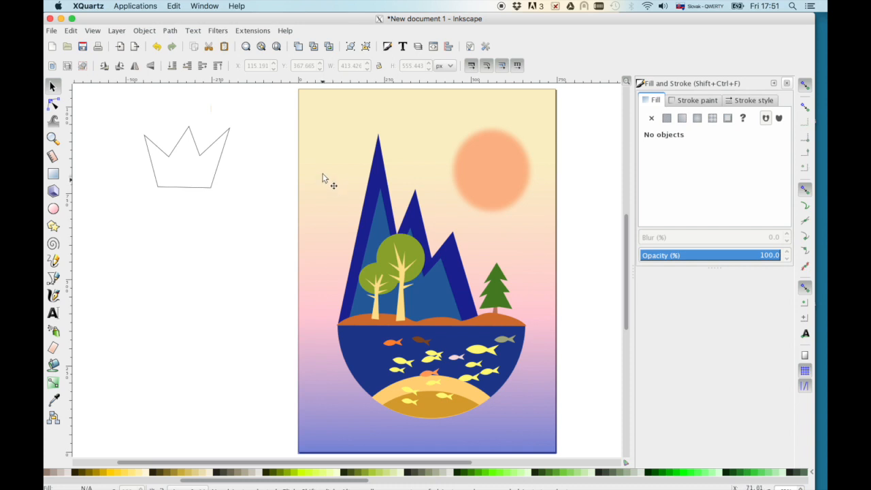
# - Group the mountains, hills and trees, leaving out the sun
pyautogui.moveTo(257, 105); pyautogui.dragTo(549, 335)
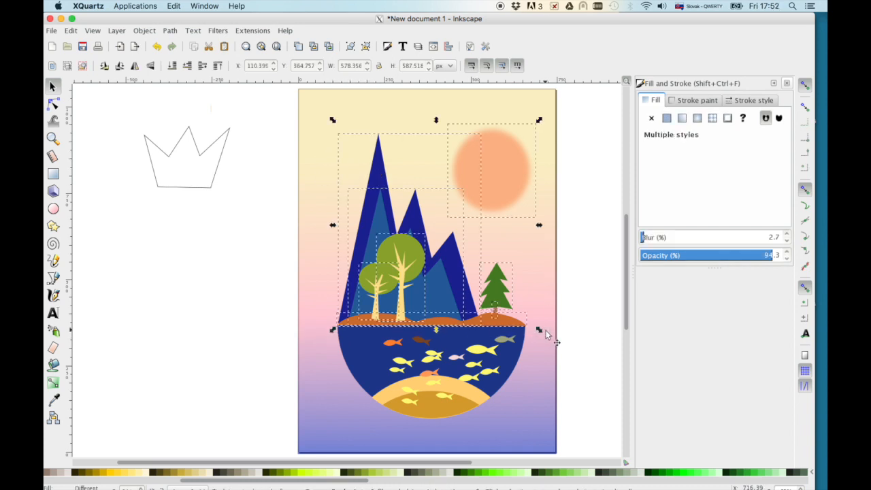
pyautogui.keyDown('shift'); pyautogui.click(506, 179); pyautogui.keyUp('shift')
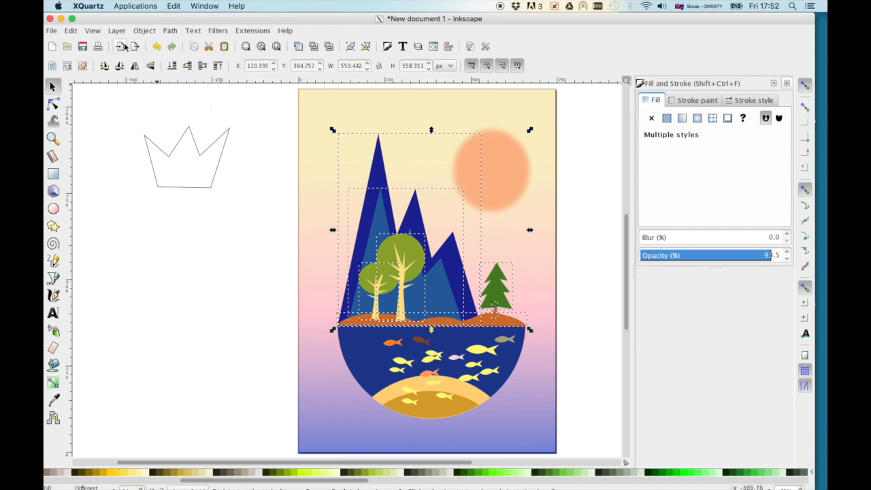
pyautogui.hotkey('ctrl', 'g')
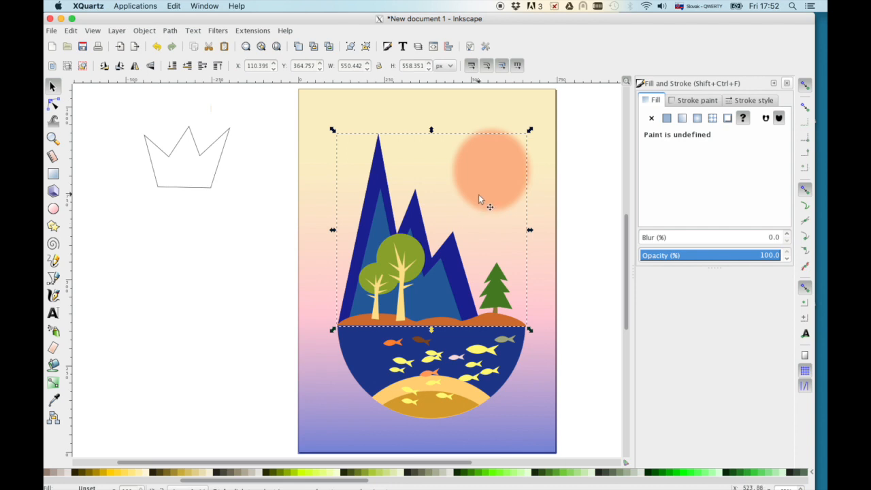
# - Duplicate the grouped landscape, flip the copy vertically with reduced height and move it up to the waterline
pyautogui.moveTo(431, 130); pyautogui.dragTo(431, 135)
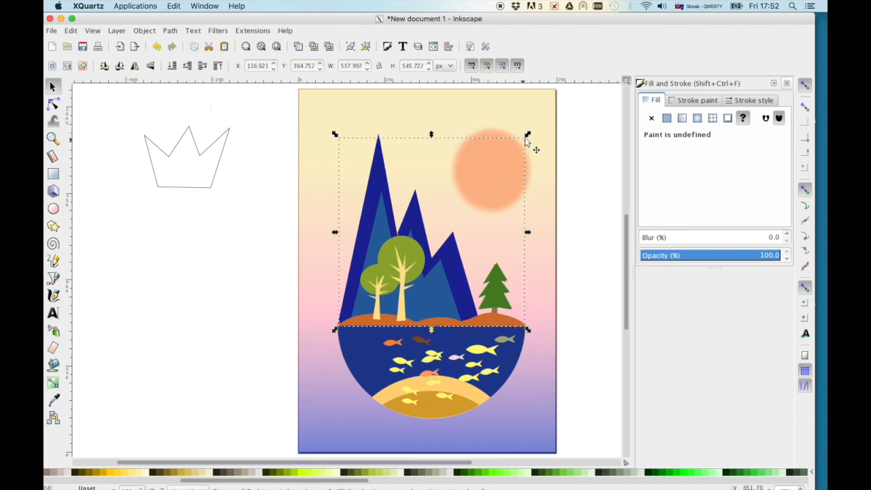
pyautogui.moveTo(431, 135); pyautogui.dragTo(402, 371)
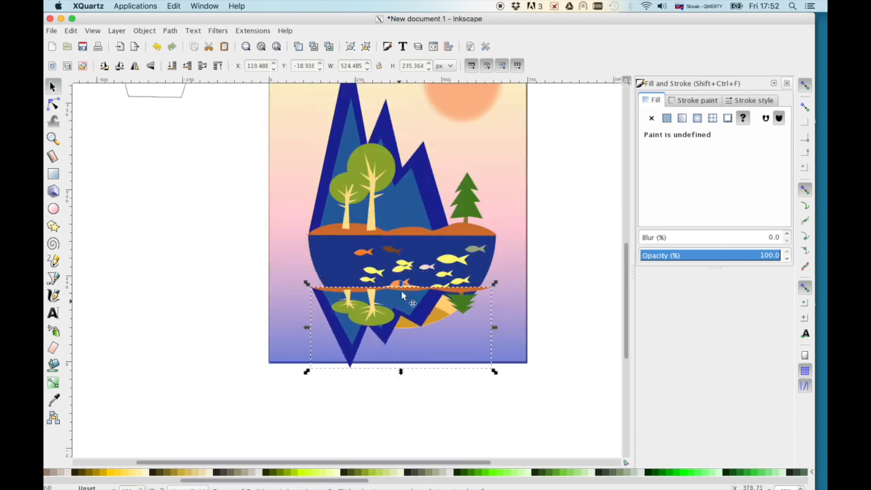
pyautogui.moveTo(409, 302); pyautogui.dragTo(407, 251)
# - Resize the flipped landscape to about 556 by 171 px over the sea and set its opacity to 45.7%
pyautogui.moveTo(497, 277); pyautogui.dragTo(502, 276)
pyautogui.moveTo(400, 321); pyautogui.dragTo(399, 296)
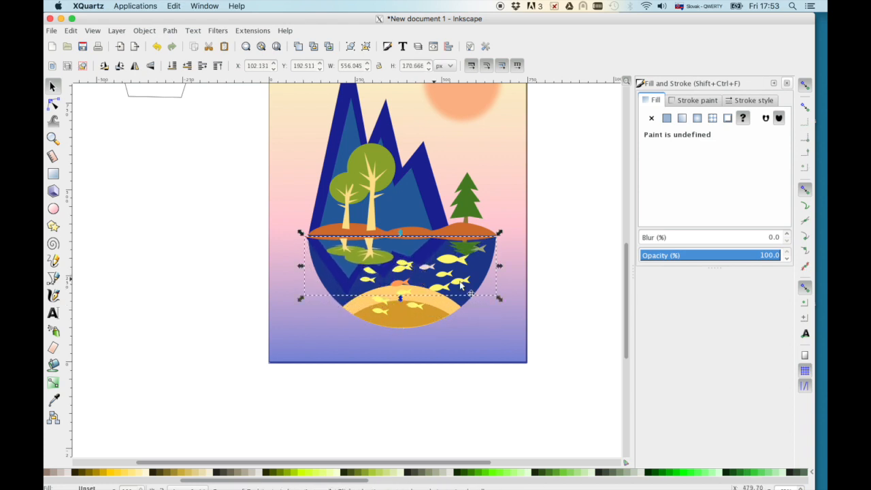
pyautogui.click(703, 258)
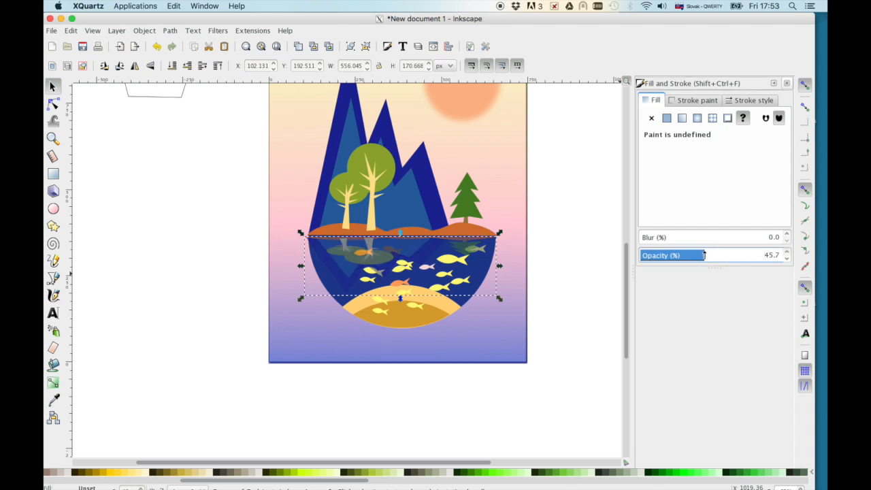